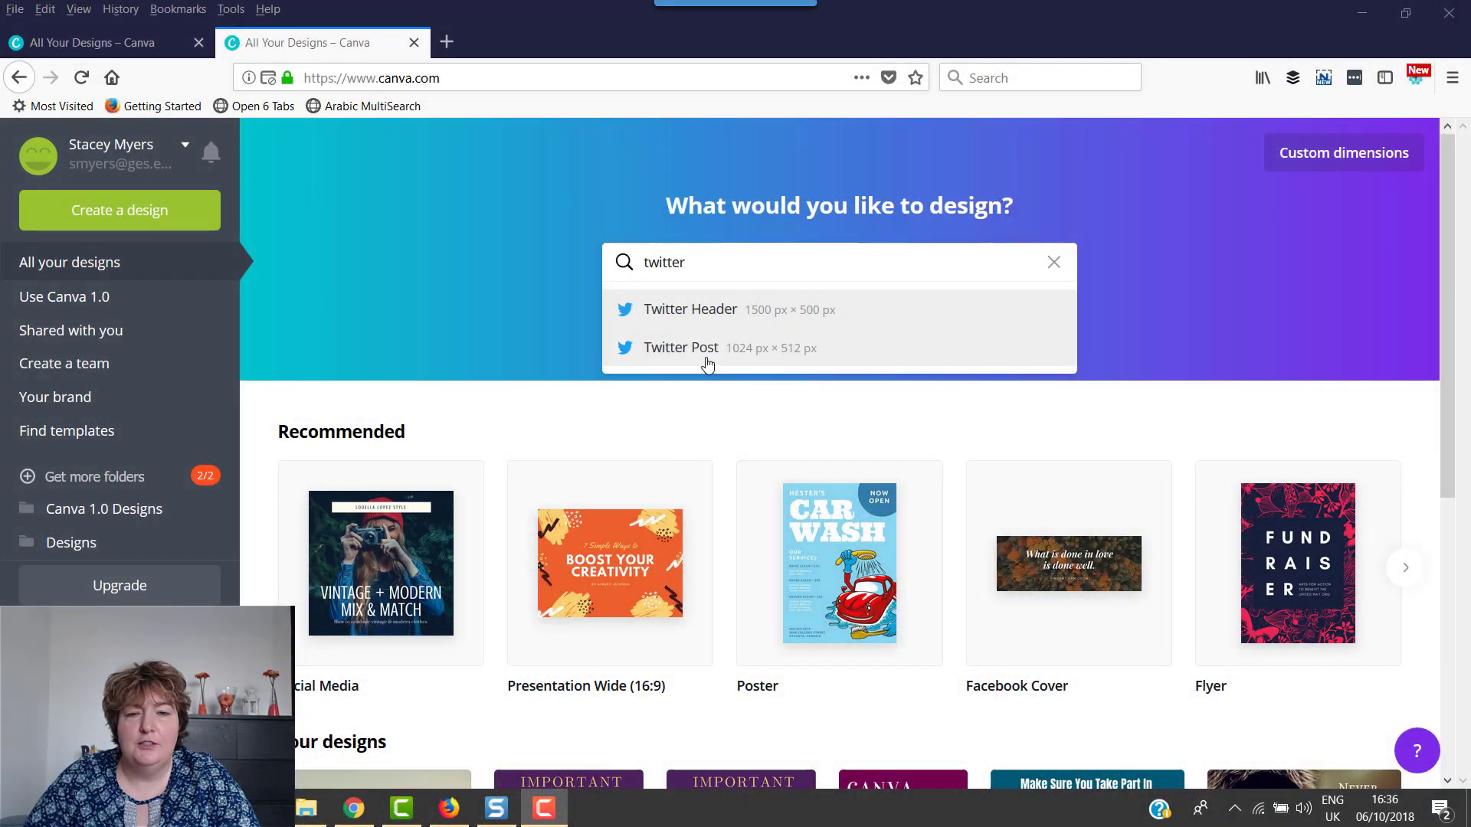
# Step: Start a new blank 1024 × 512 px Twitter Post design from the 'twitter' search
pyautogui.click(707, 357)
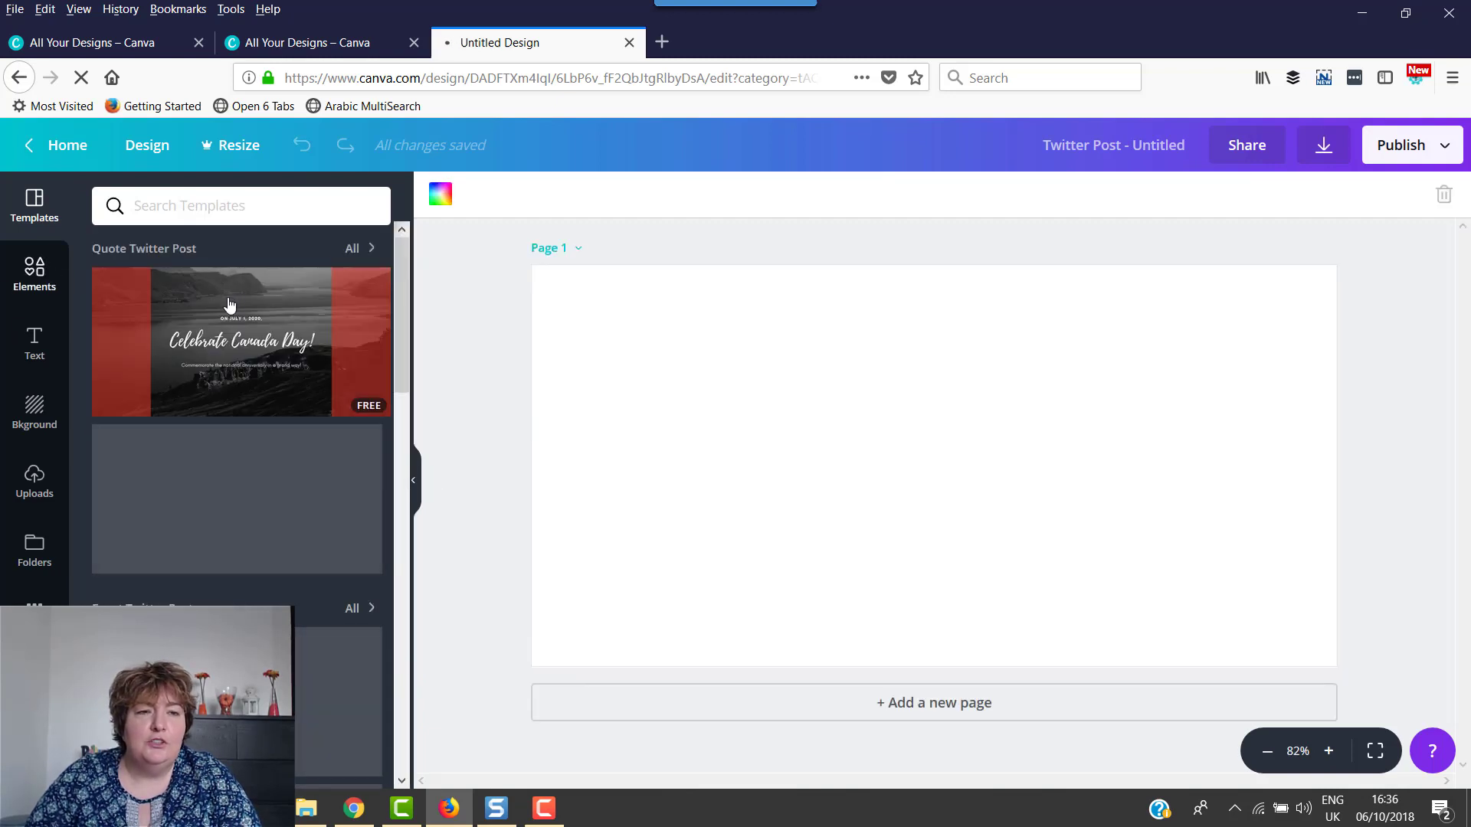
# Step: Search Elements for 'gradients' and add the blue-teal gradient to the page
pyautogui.click(64, 281)
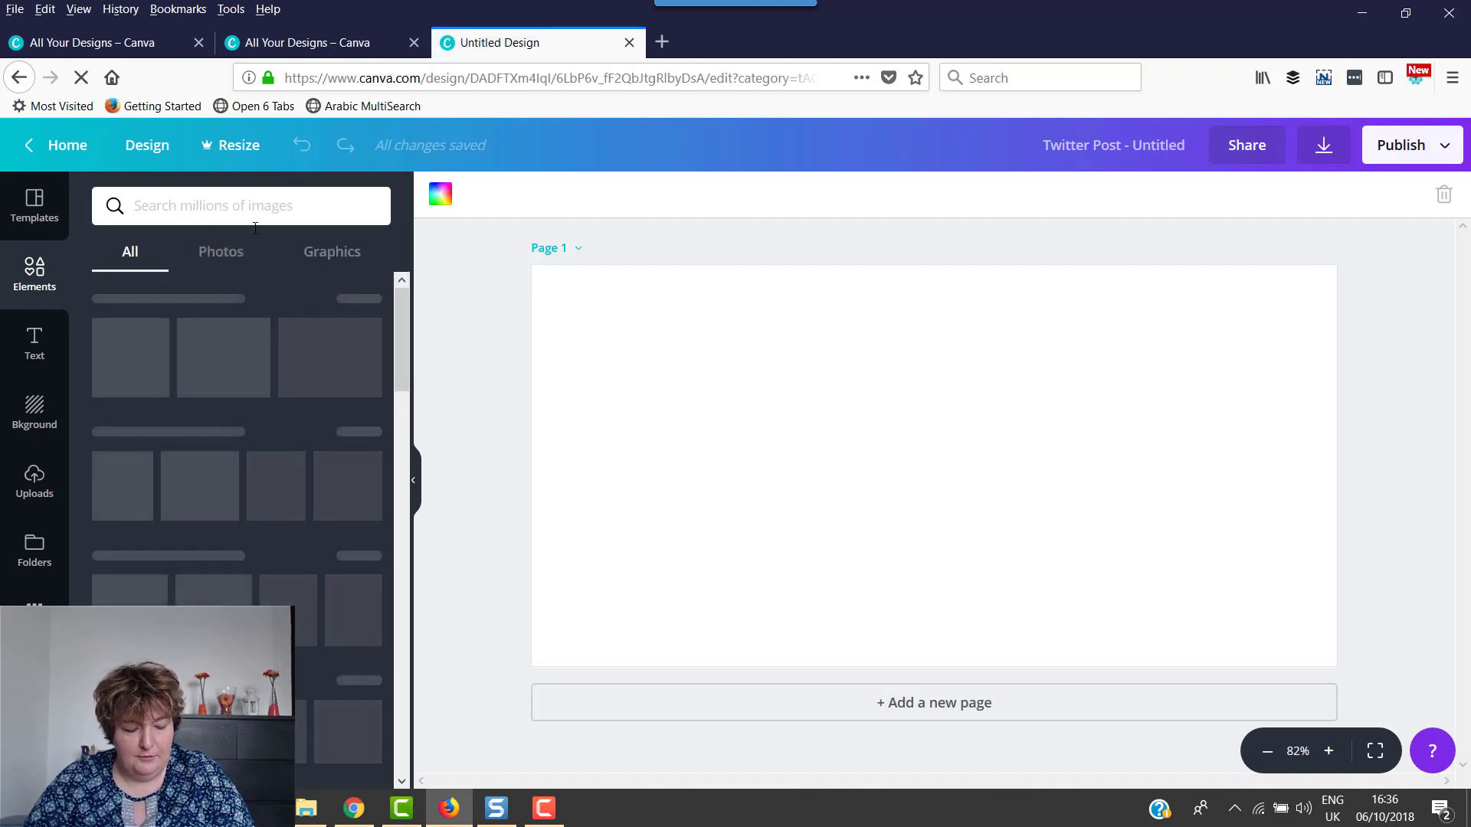
pyautogui.click(255, 202)
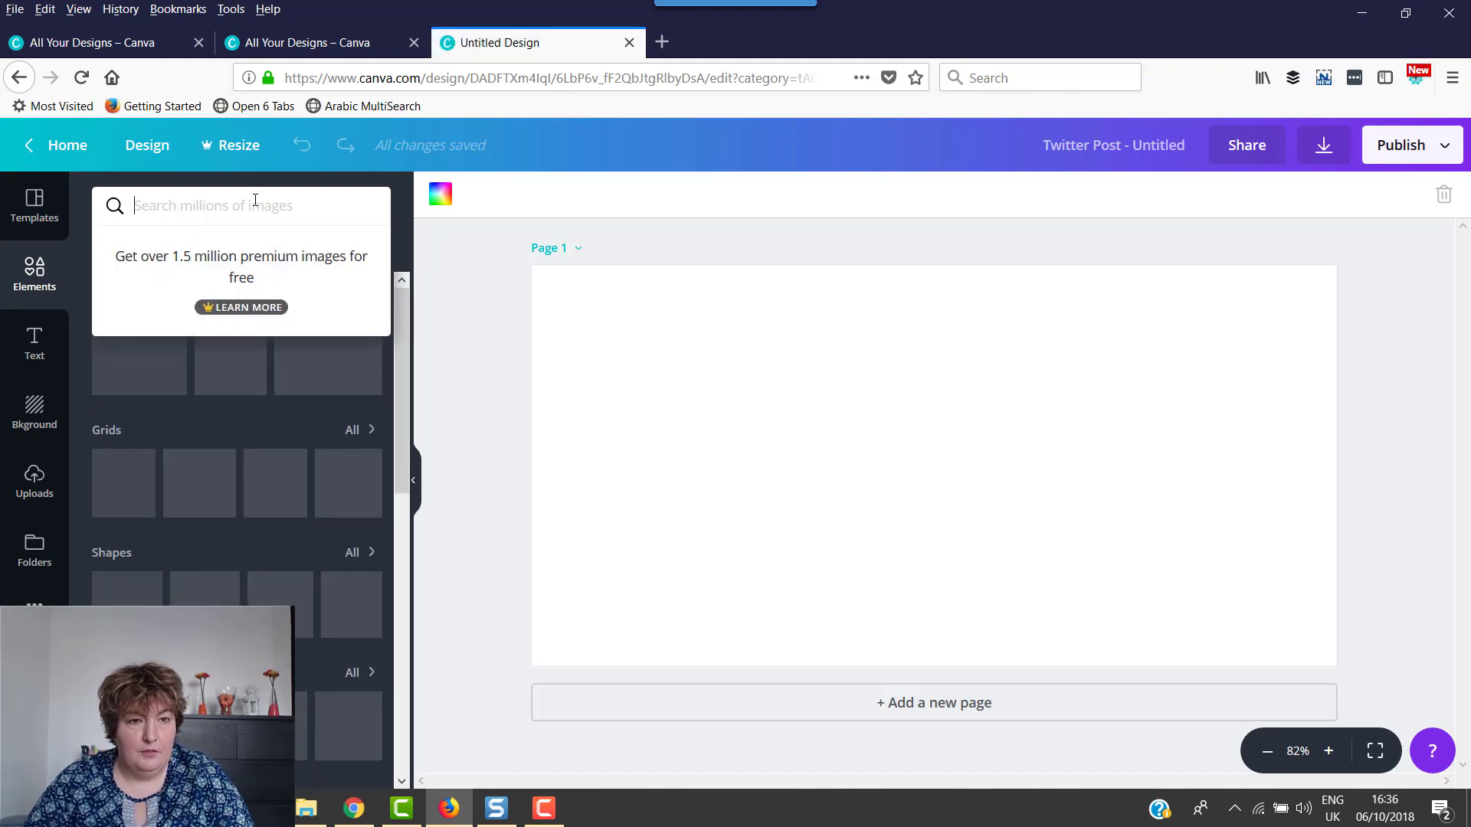
pyautogui.write('gra')
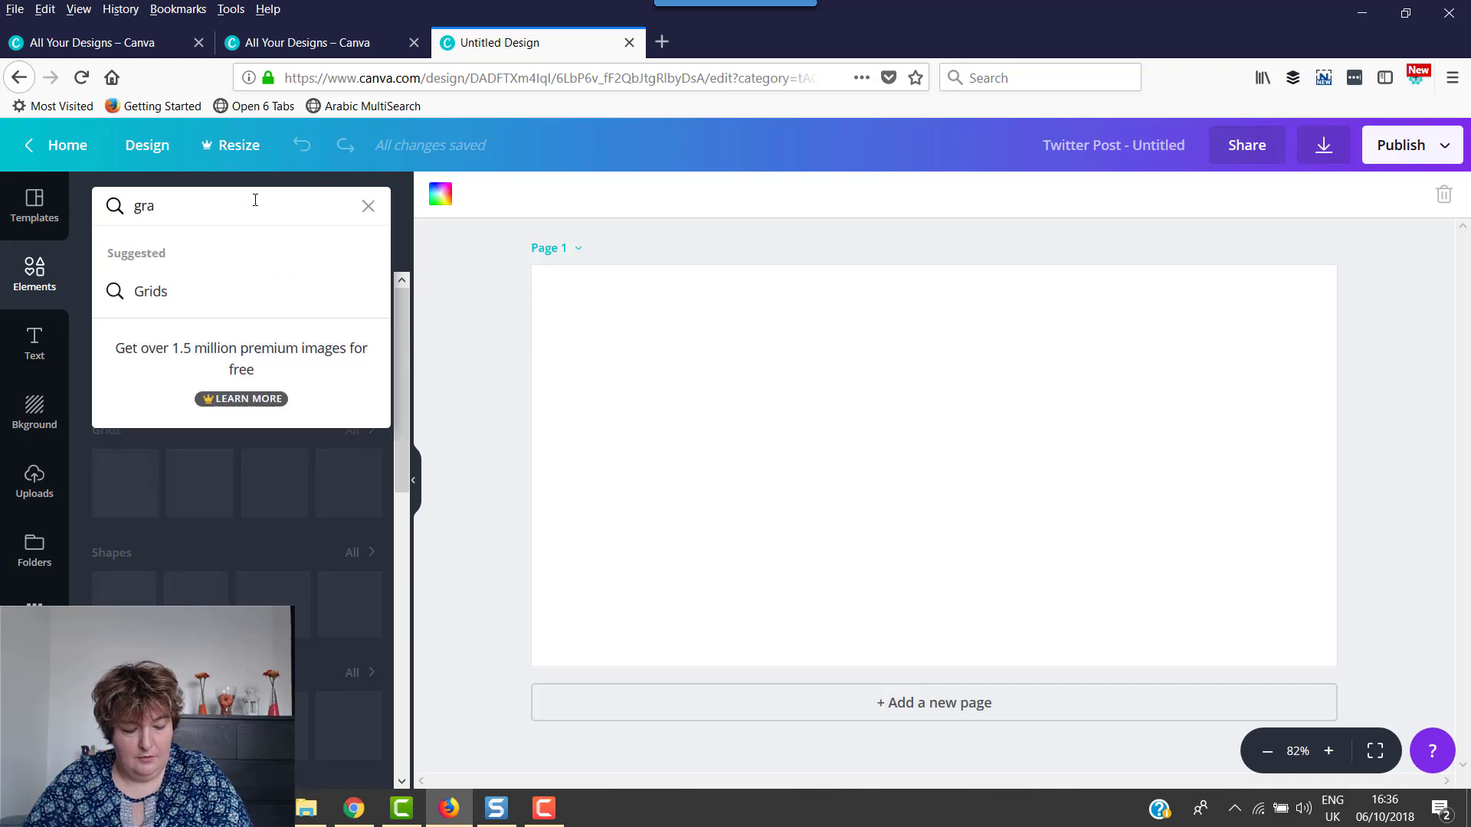
pyautogui.write('dien')
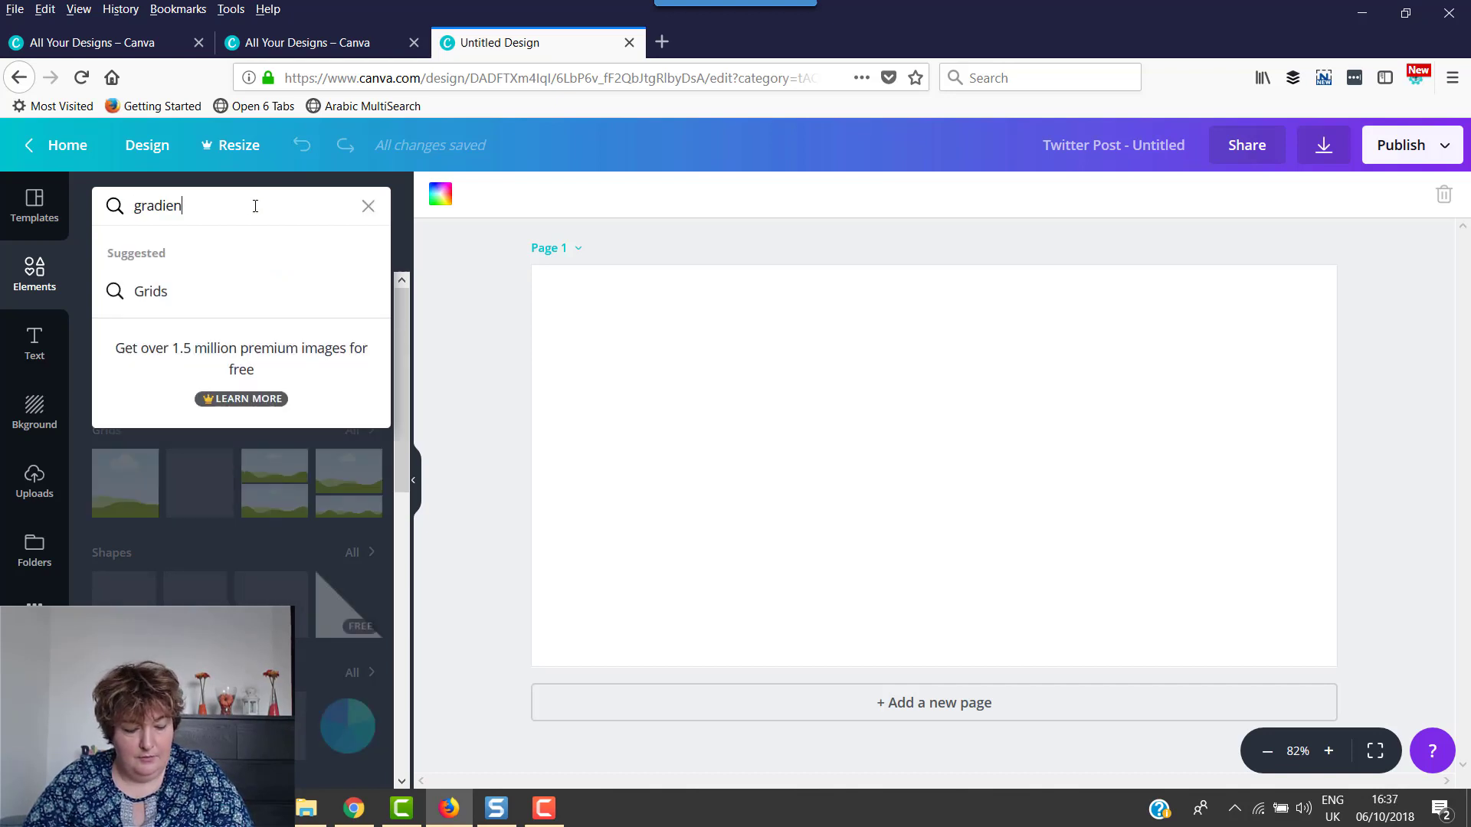
pyautogui.write('ts')
pyautogui.press('Return')
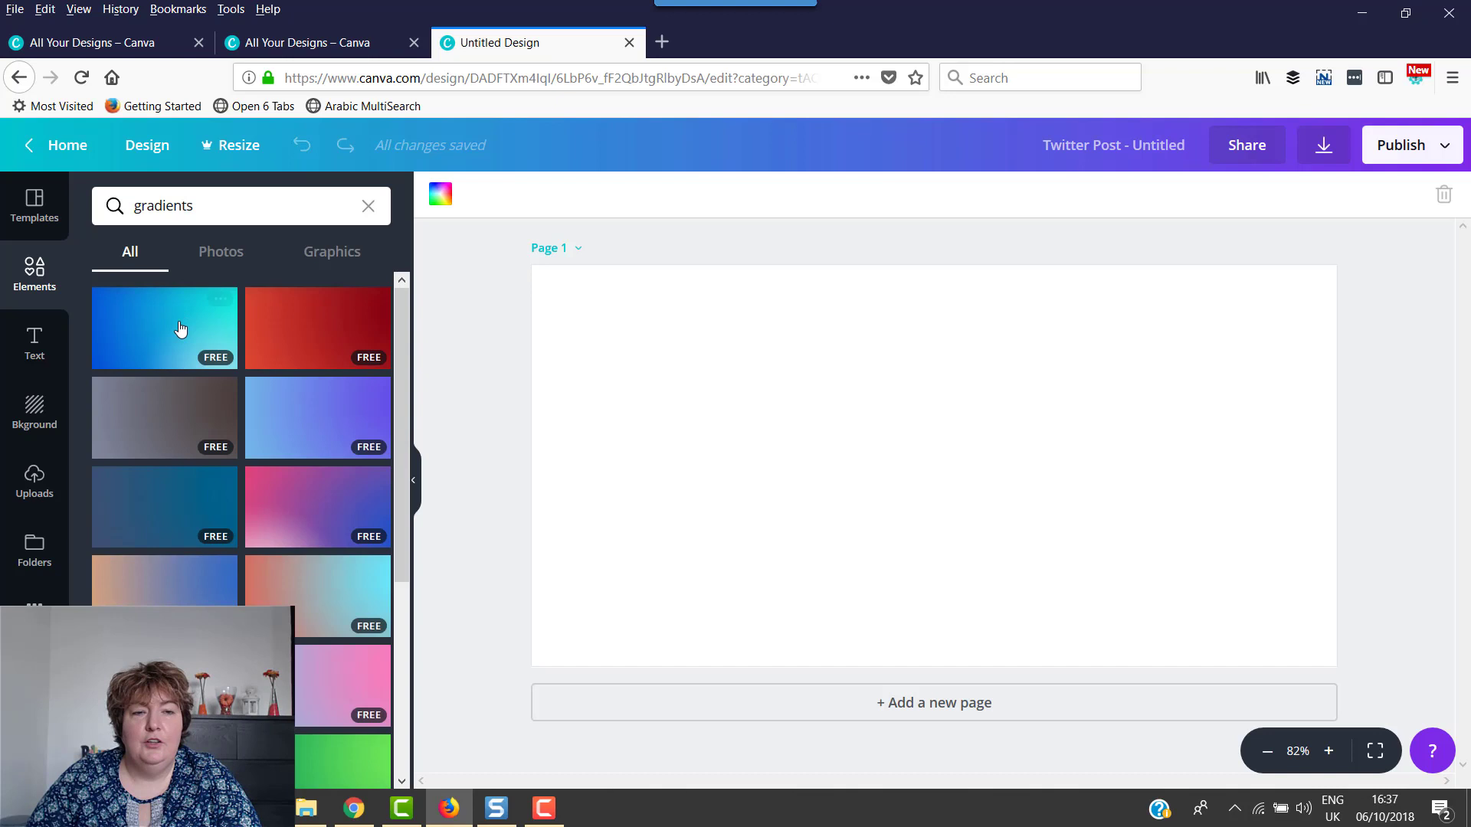
pyautogui.click(177, 333)
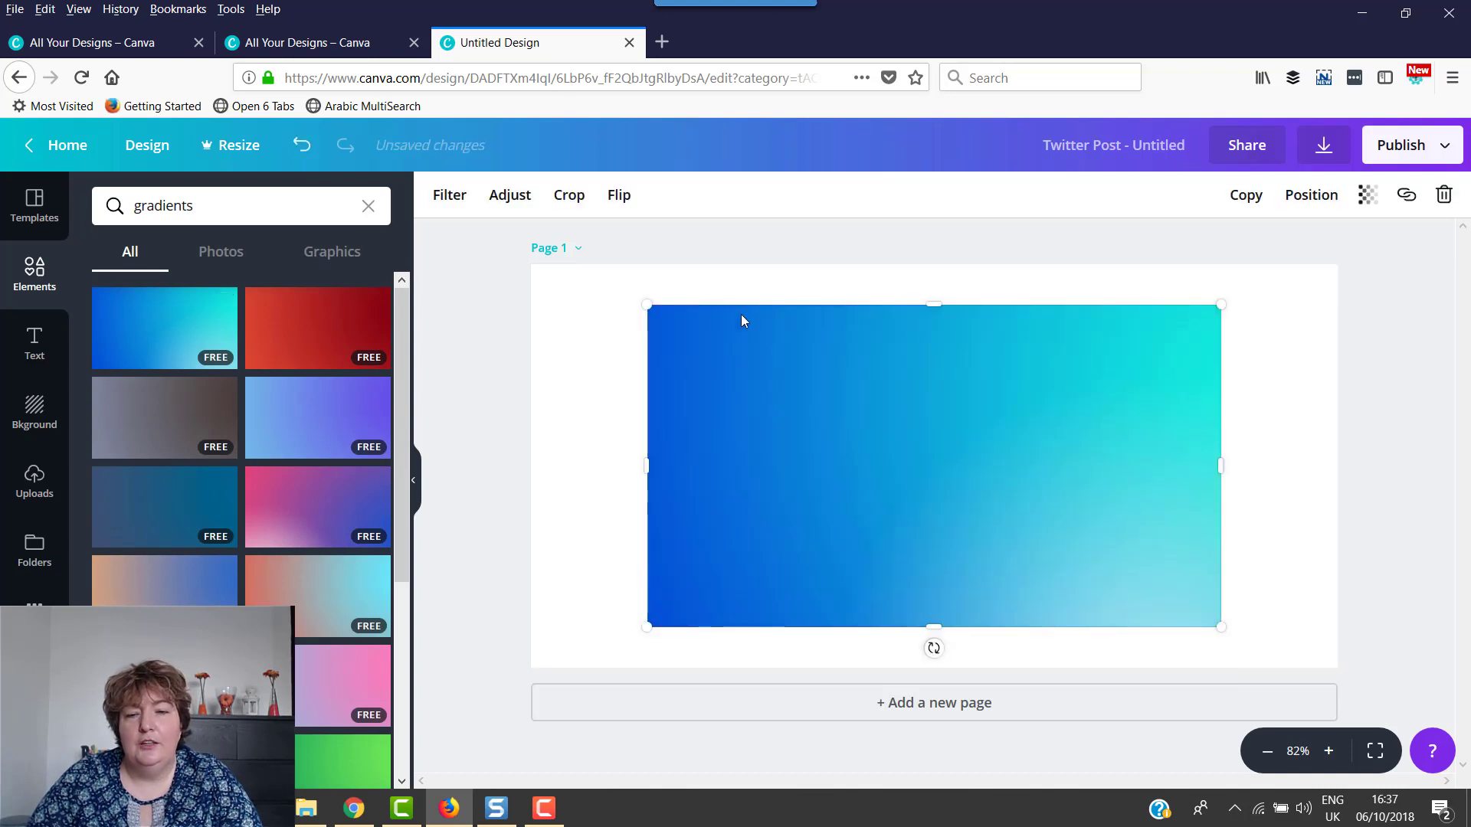
# Step: Stretch the gradient past the left, top, right and bottom edges to fill the page
pyautogui.moveTo(933, 648)
pyautogui.mouseDown()
pyautogui.moveTo(870, 644)
pyautogui.moveTo(932, 648)
pyautogui.mouseUp()
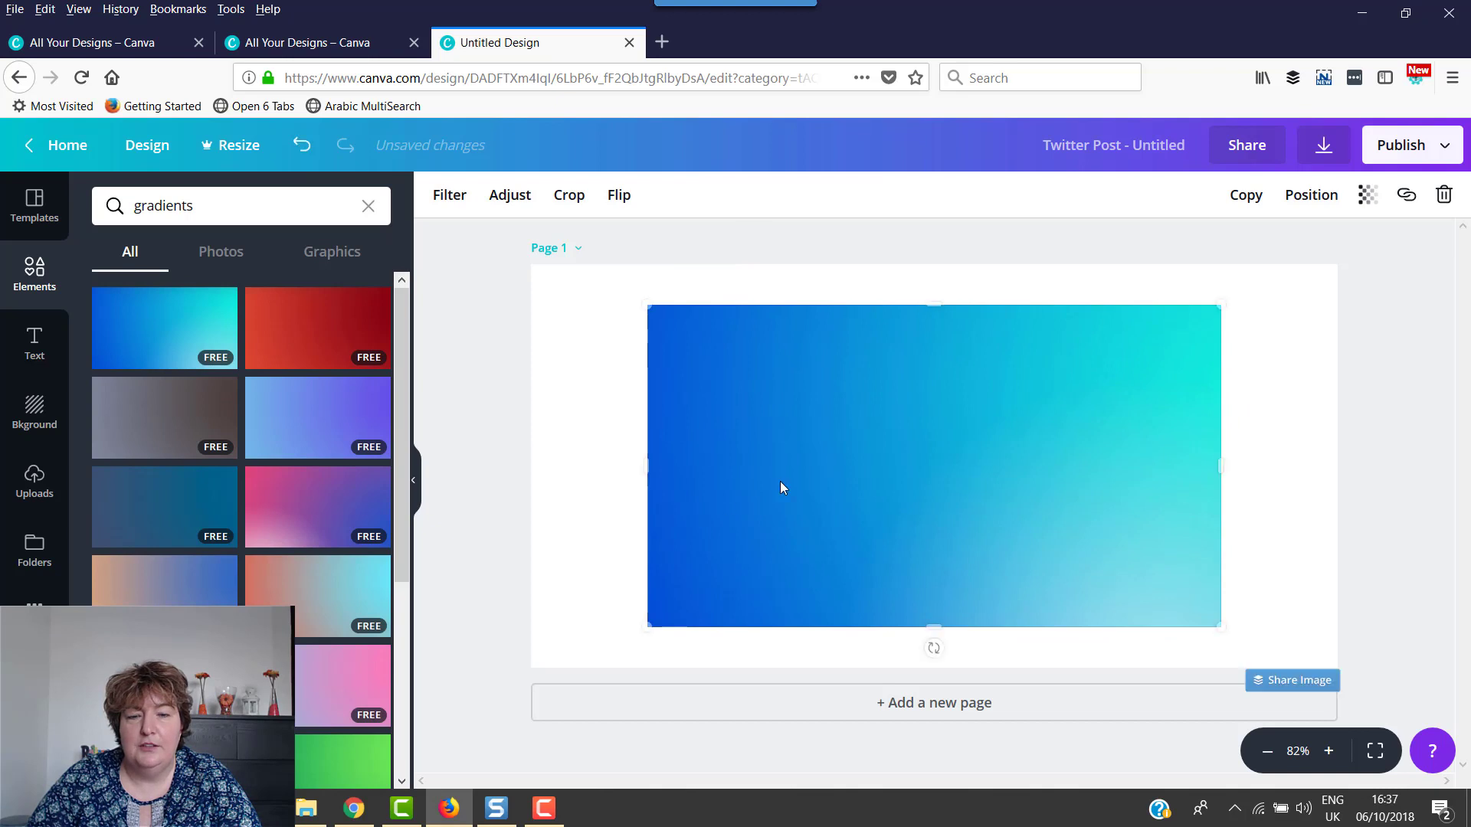
pyautogui.moveTo(620, 465); pyautogui.dragTo(525, 464)
pyautogui.moveTo(870, 304); pyautogui.dragTo(873, 257)
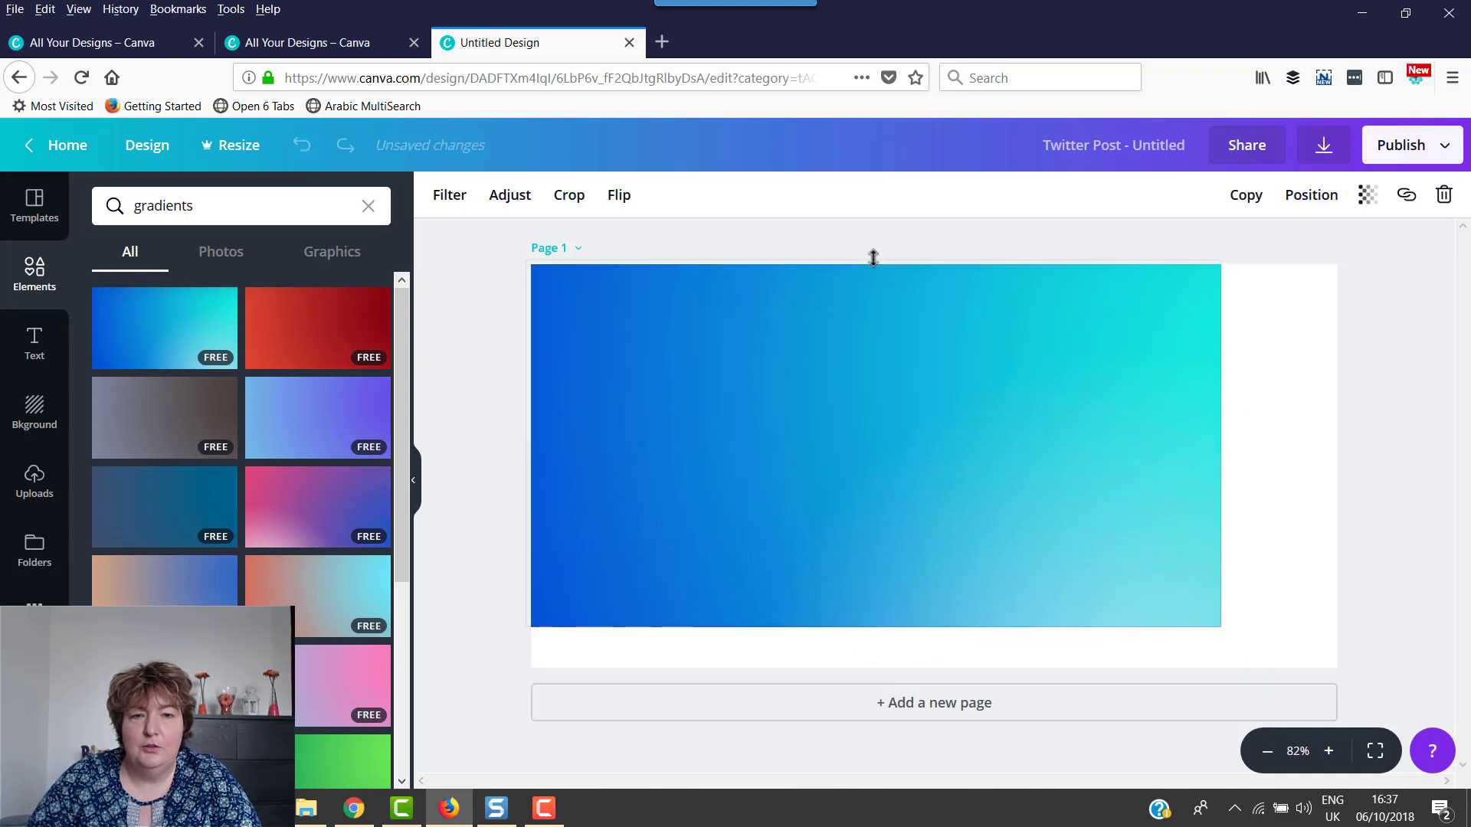
pyautogui.moveTo(1214, 441); pyautogui.dragTo(1368, 442)
pyautogui.moveTo(949, 629); pyautogui.dragTo(948, 679)
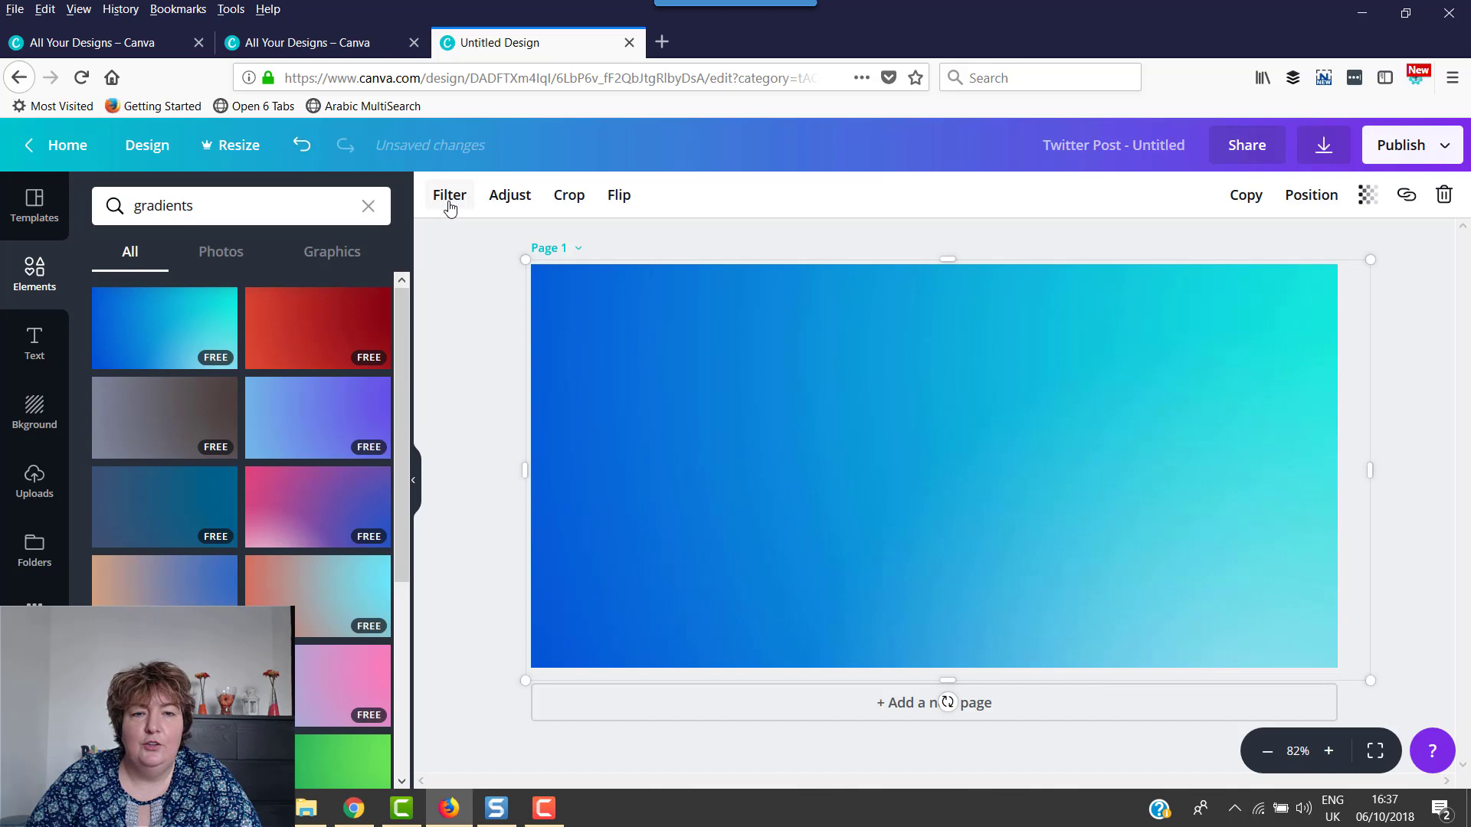
# Step: Apply the Afterglow filter to the gradient and lower its brightness to -17
pyautogui.click(449, 204)
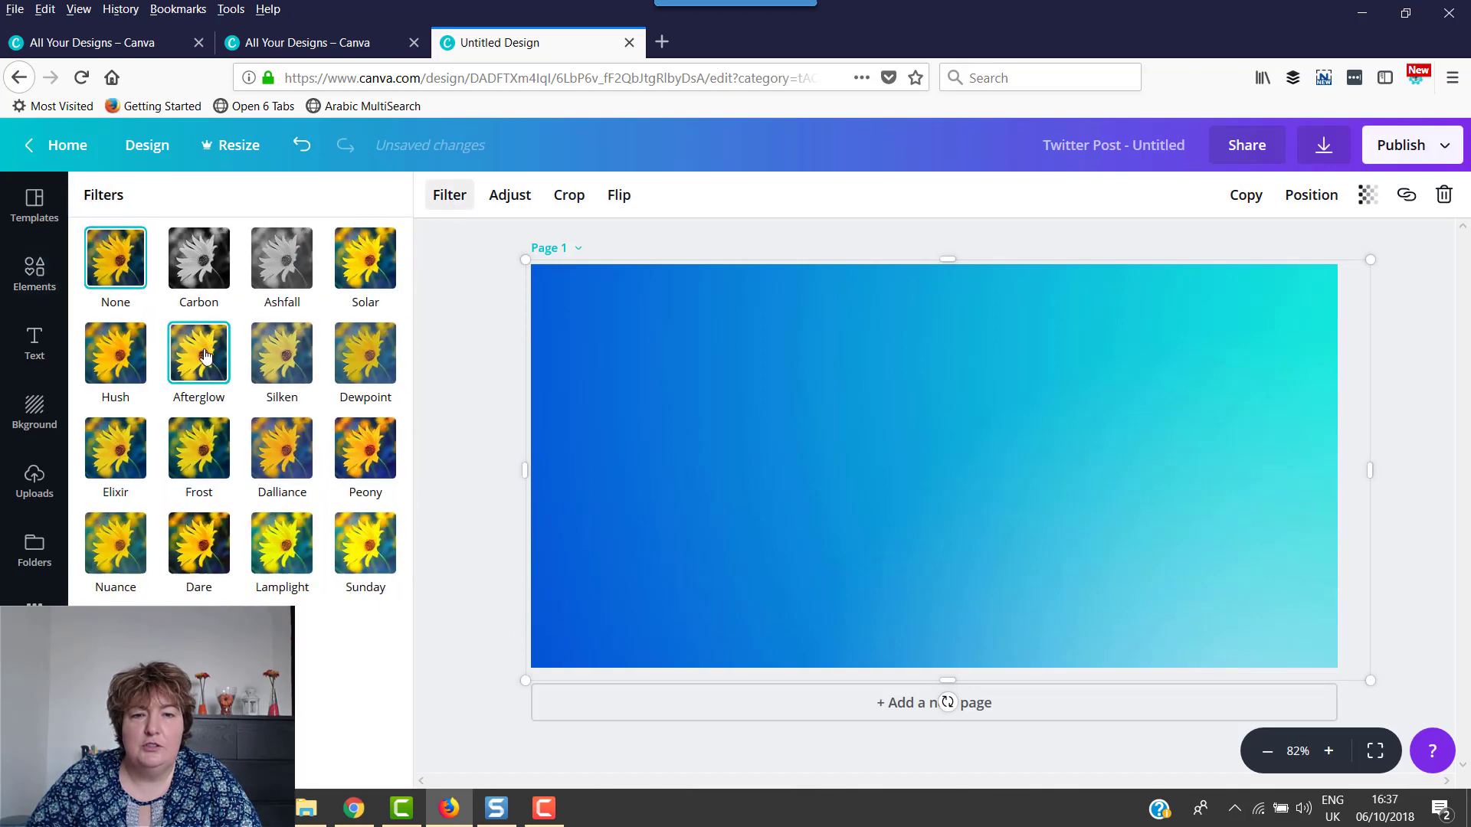
pyautogui.click(205, 355)
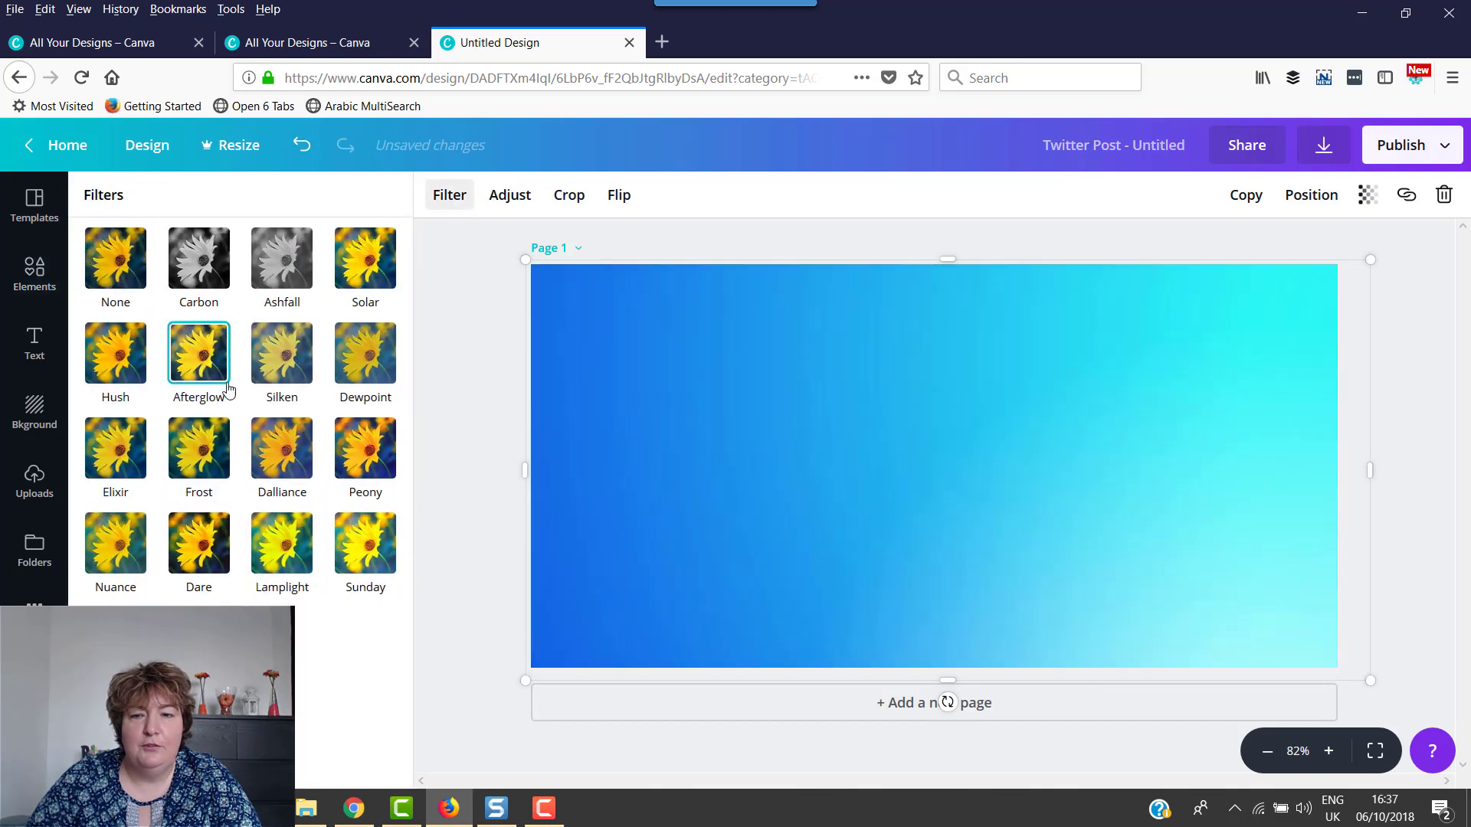
pyautogui.click(509, 196)
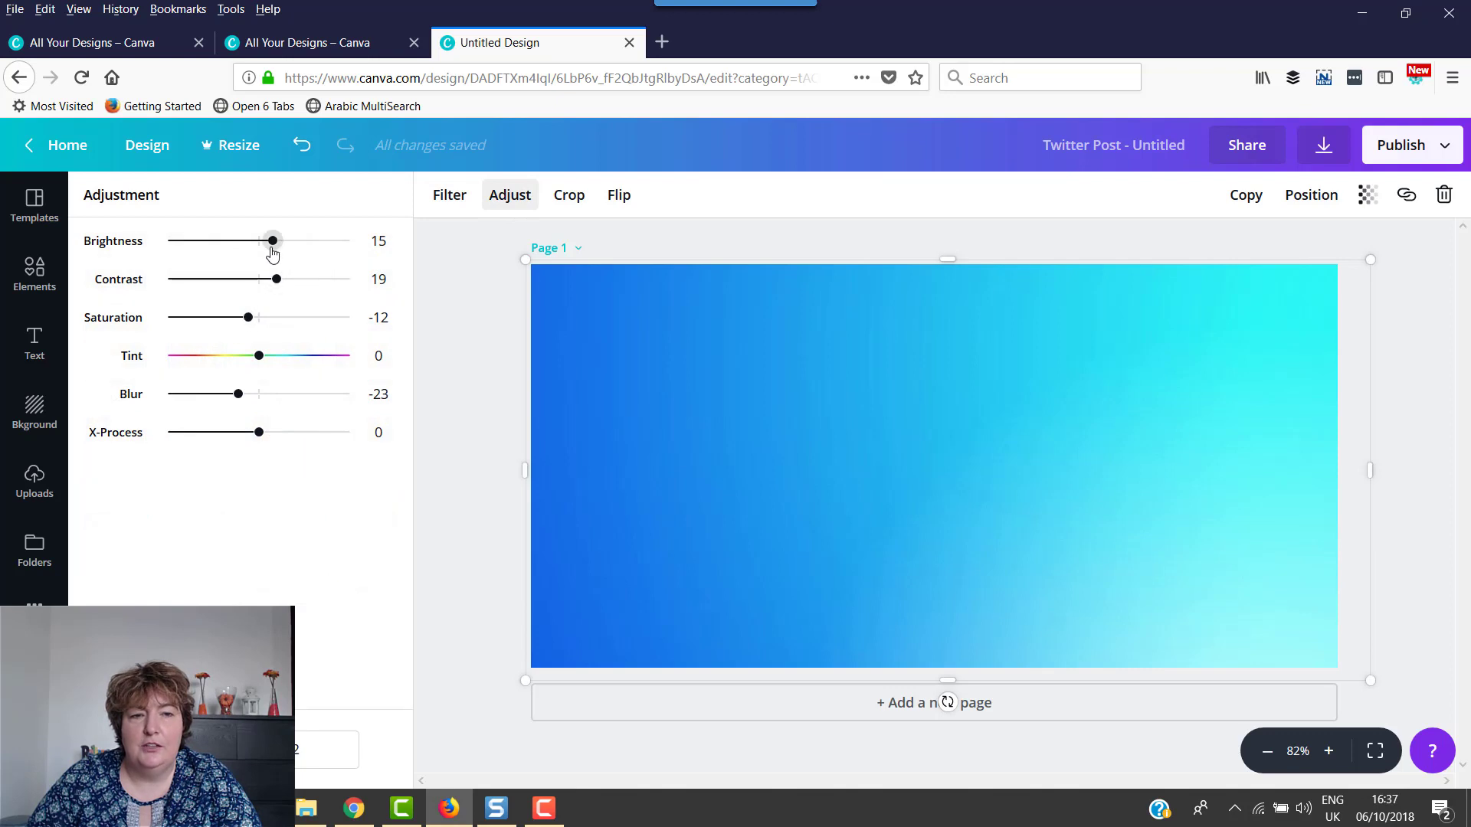
pyautogui.moveTo(272, 241); pyautogui.dragTo(244, 260)
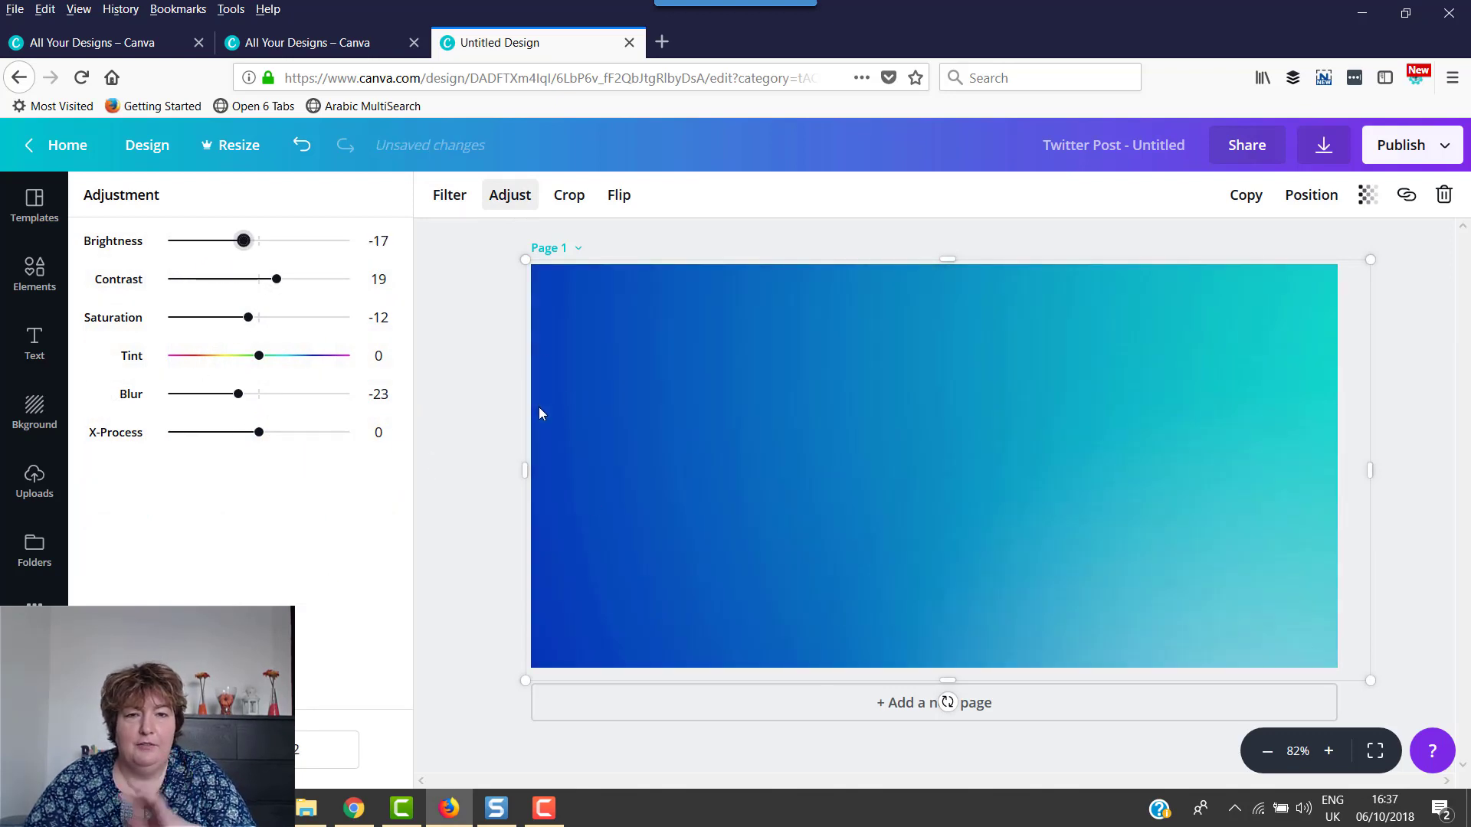
pyautogui.click(472, 396)
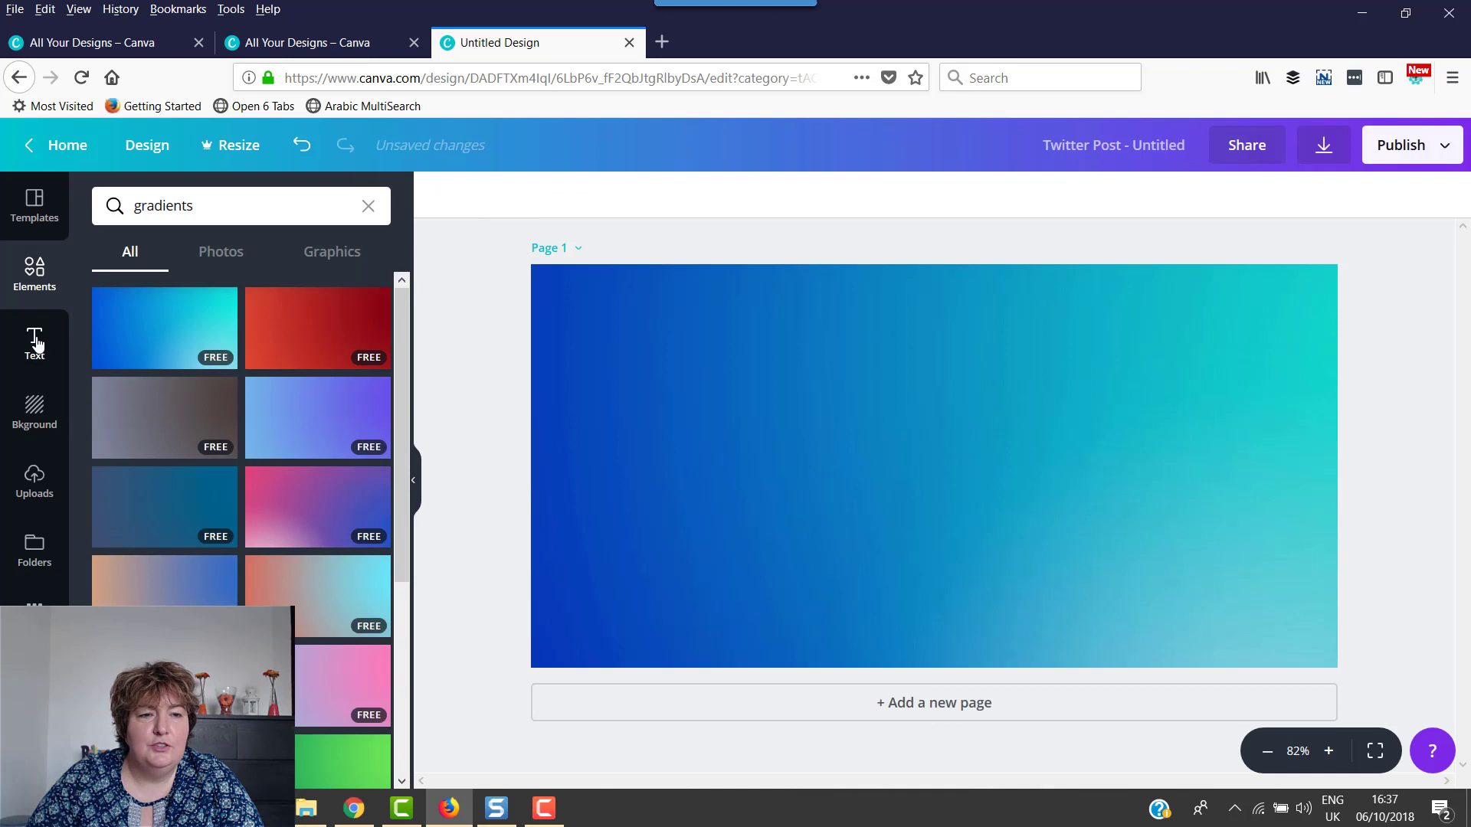
# Step: Search photos for 'people' and place the sunset beach photo of two children on the page
pyautogui.click(217, 206)
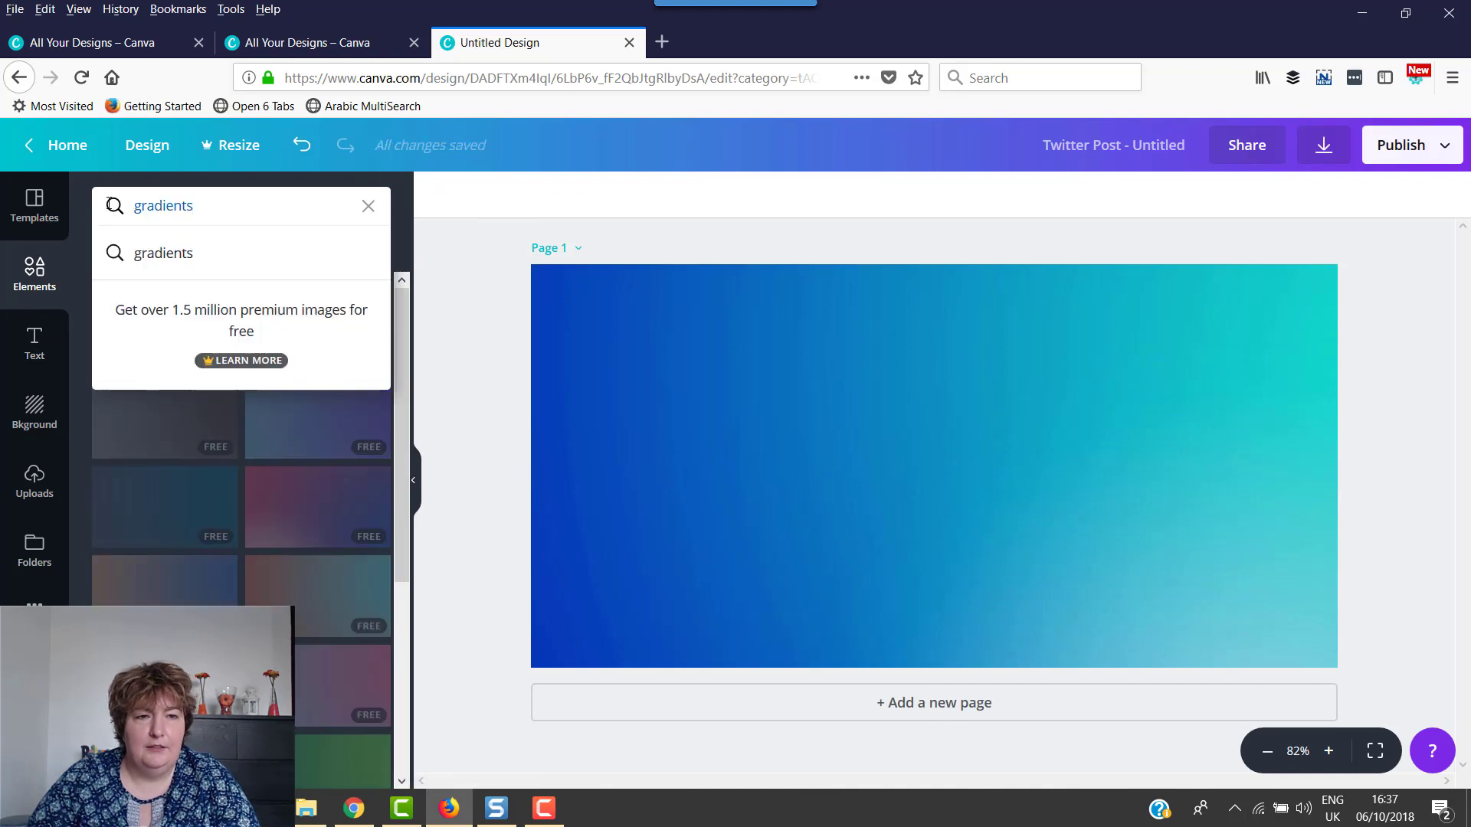
pyautogui.write('people')
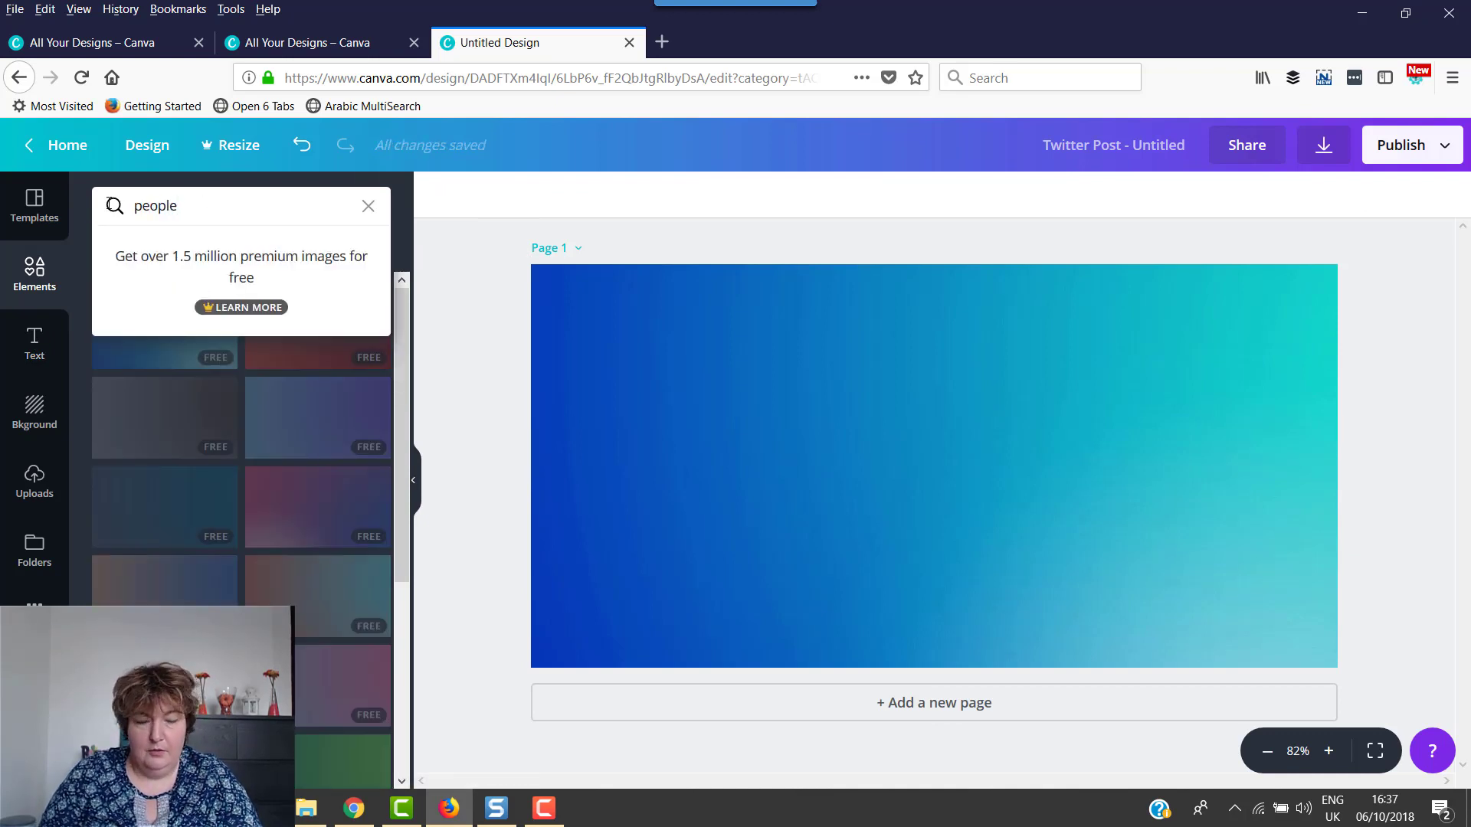
pyautogui.press('Return')
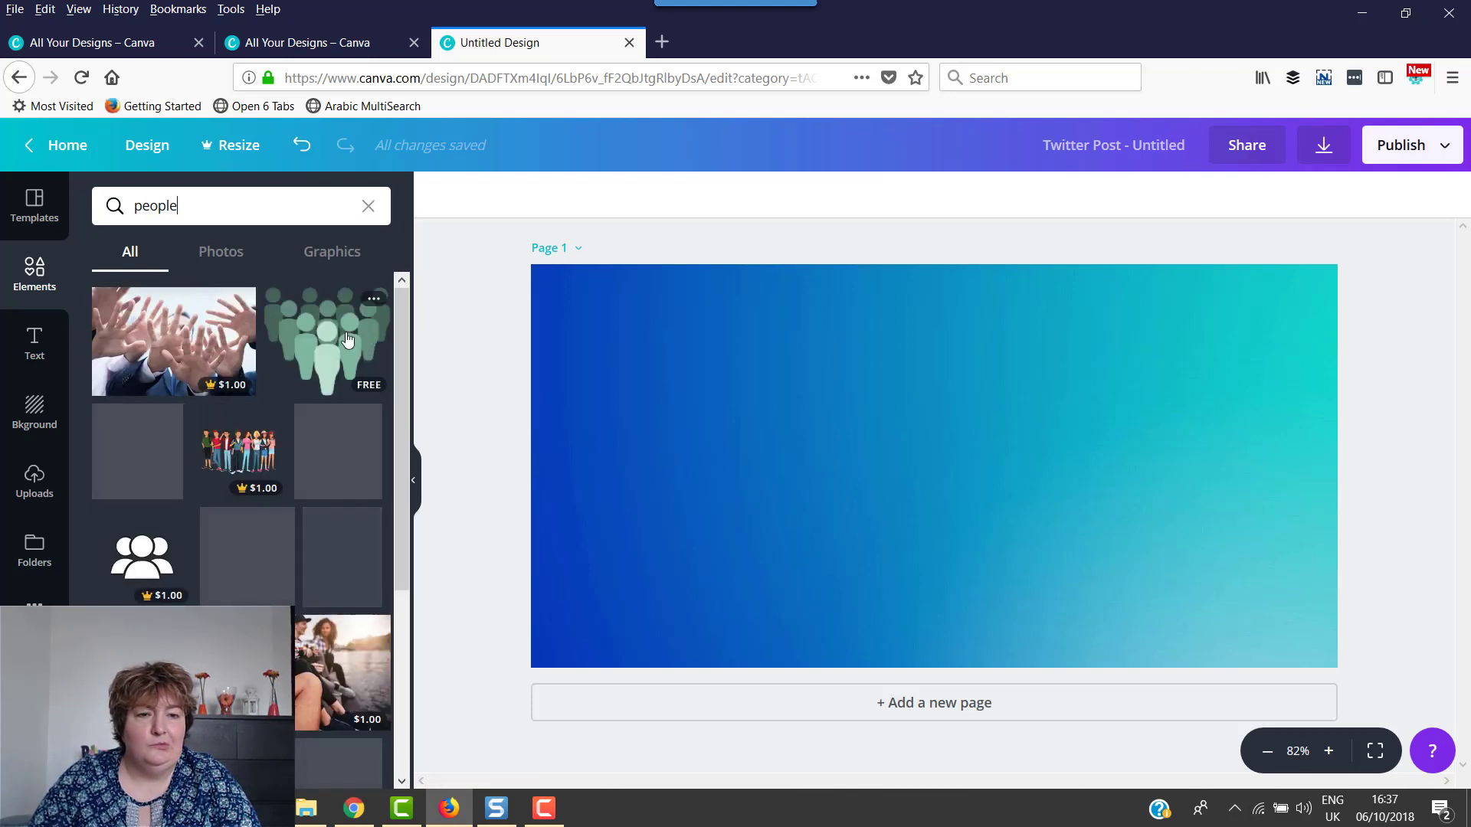
pyautogui.click(220, 251)
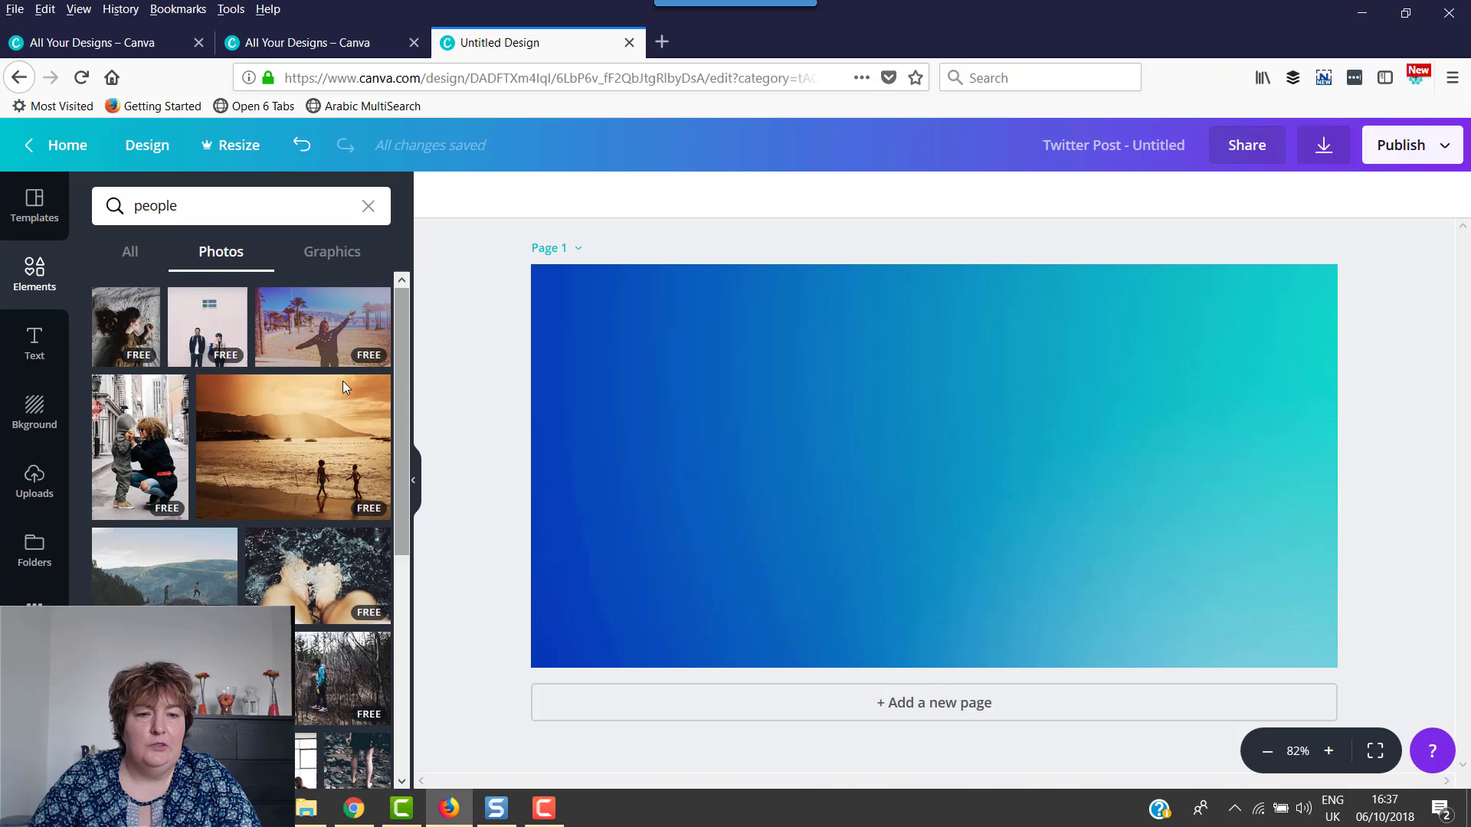
pyautogui.moveTo(453, 458); pyautogui.dragTo(819, 425)
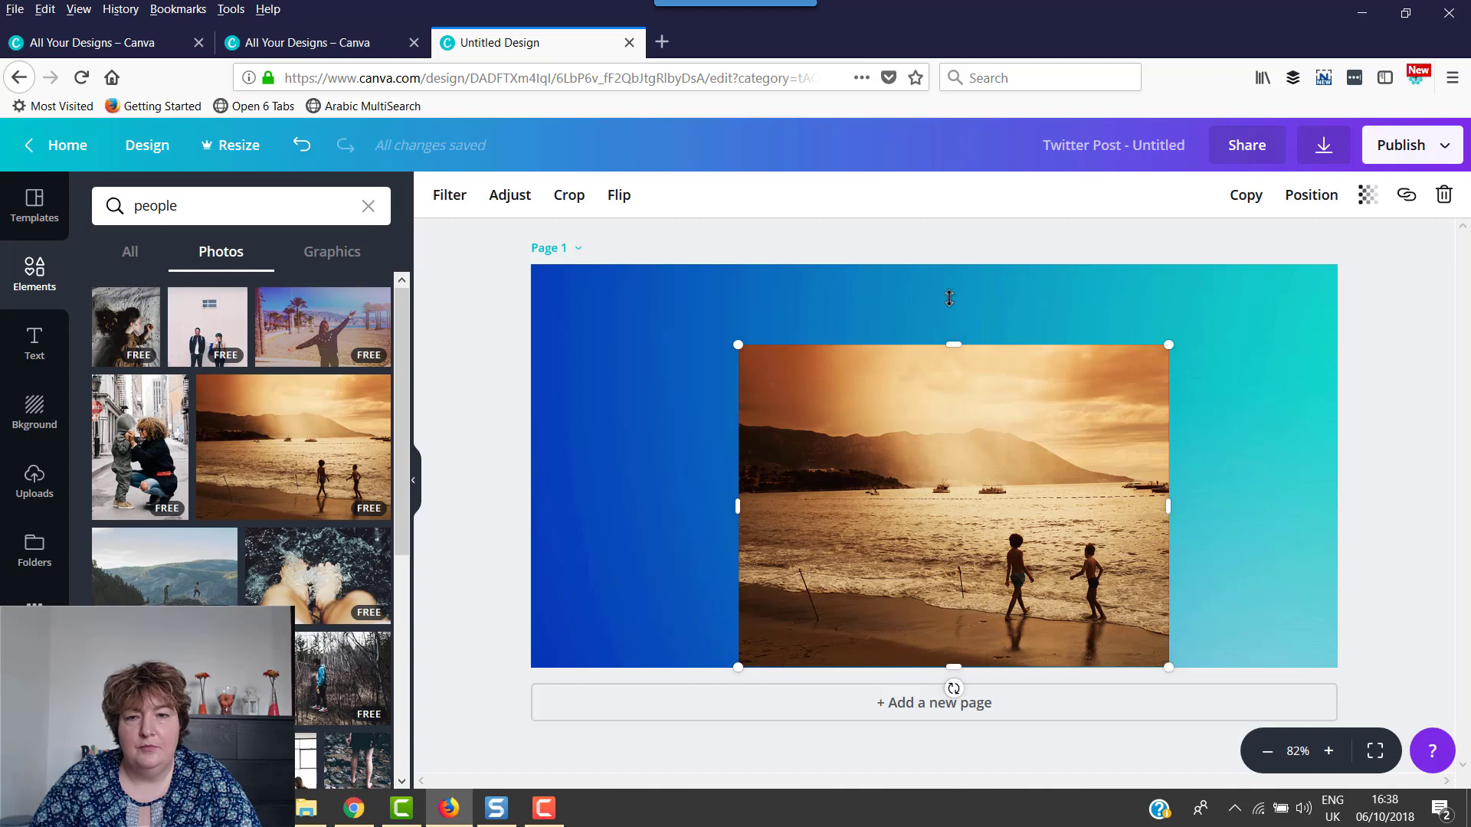
# Step: Enlarge the beach photo to reach the page's top, left and right edges
pyautogui.moveTo(949, 298); pyautogui.dragTo(957, 251)
pyautogui.moveTo(738, 463); pyautogui.dragTo(520, 453)
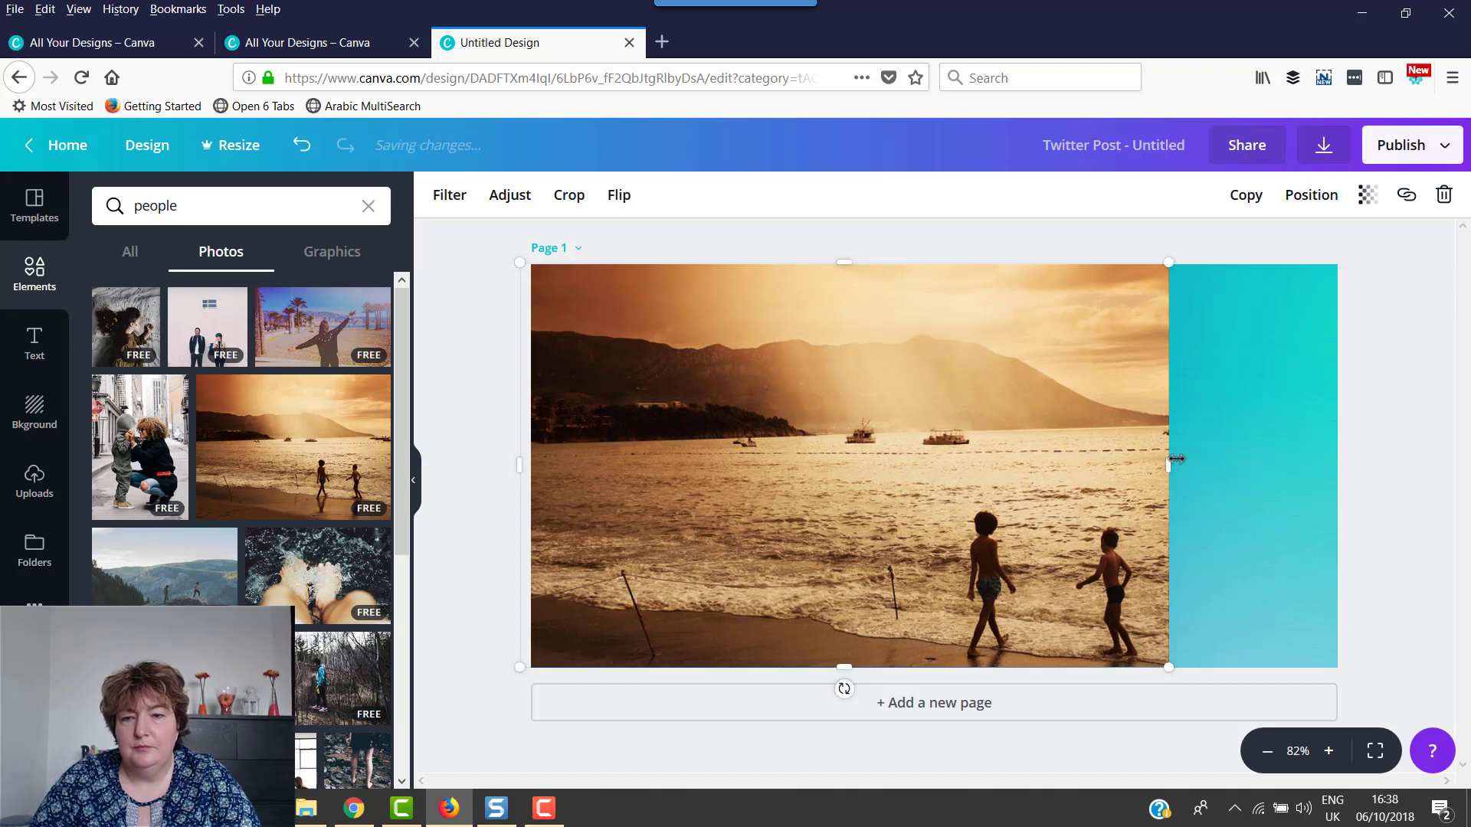
pyautogui.moveTo(1168, 462); pyautogui.dragTo(1342, 458)
# Step: Set the beach photo's transparency to 81, then add a second page and clear its background
pyautogui.click(1368, 194)
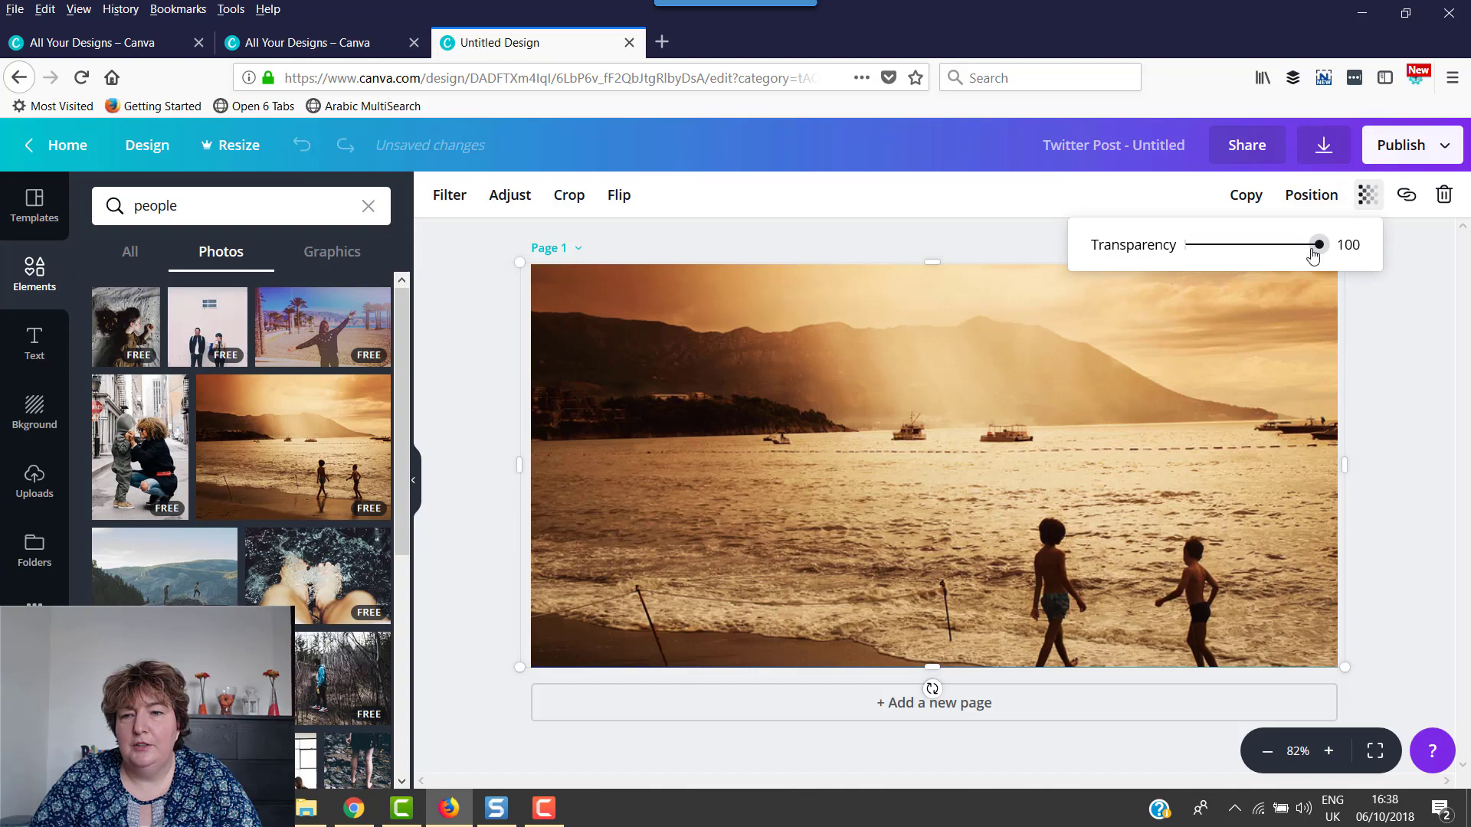
pyautogui.moveTo(1313, 245)
pyautogui.mouseDown()
pyautogui.moveTo(1195, 245)
pyautogui.moveTo(1300, 265)
pyautogui.mouseUp()
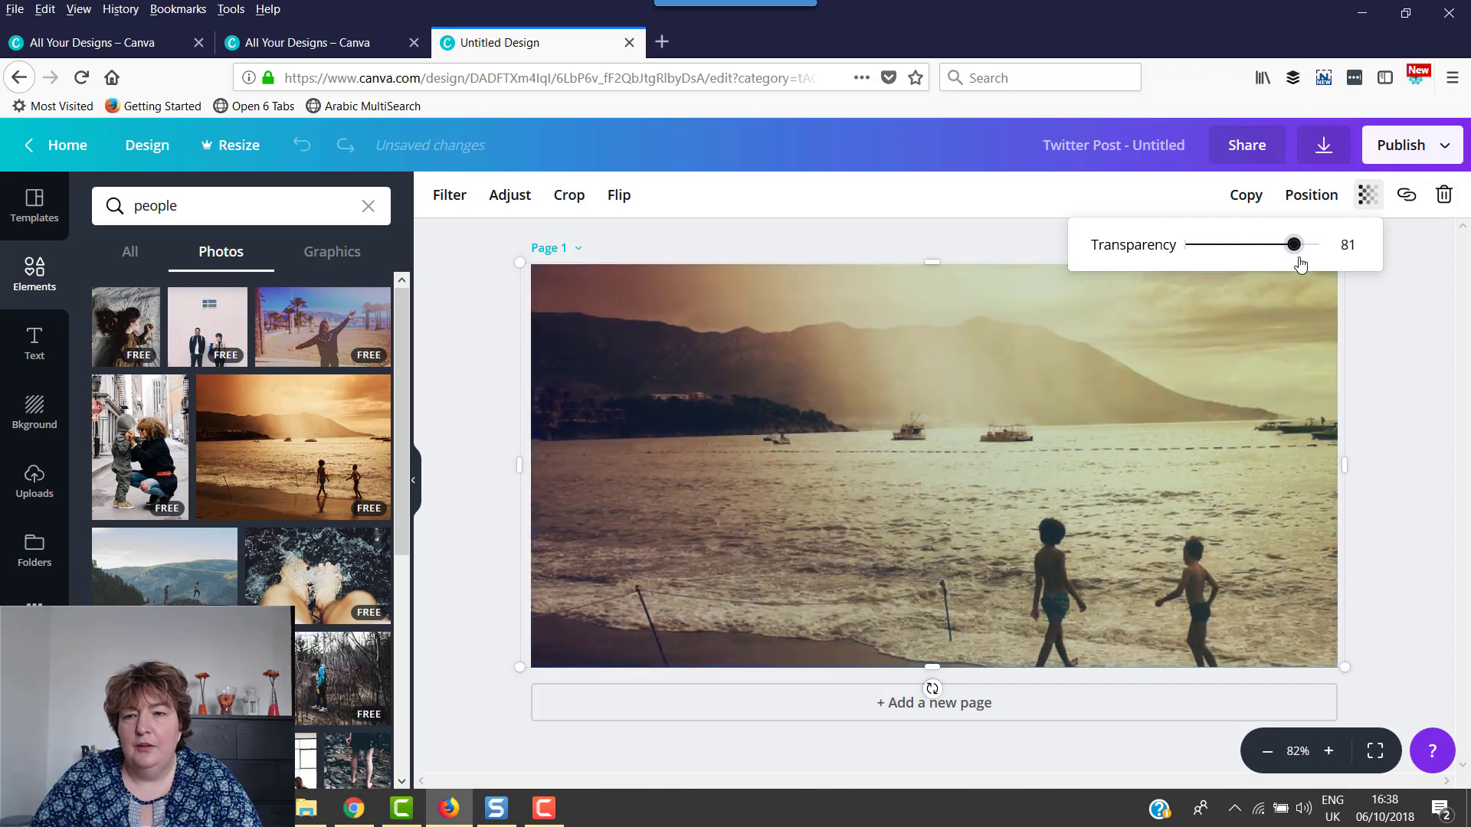
pyautogui.click(1408, 369)
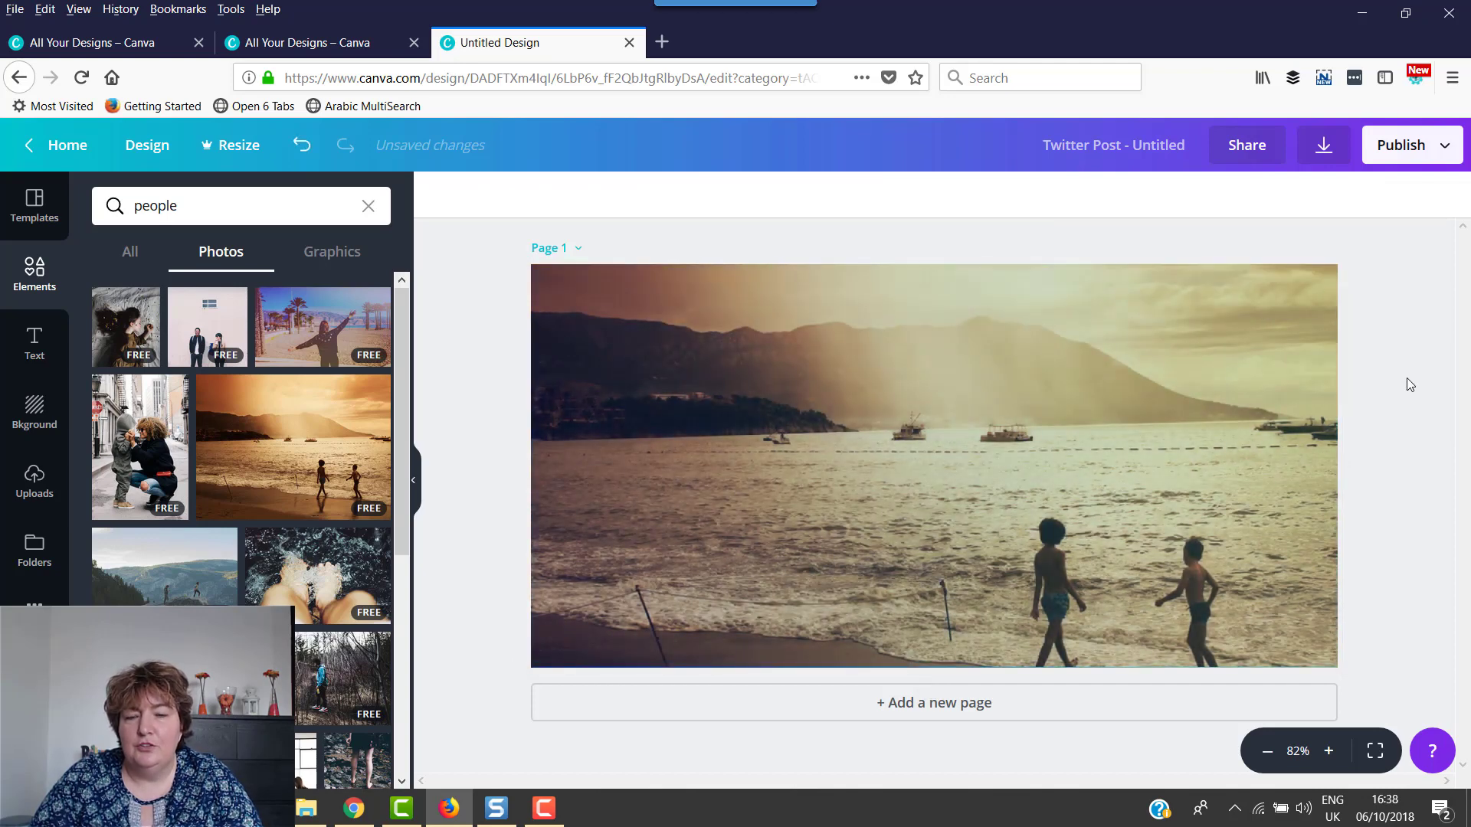
pyautogui.click(975, 704)
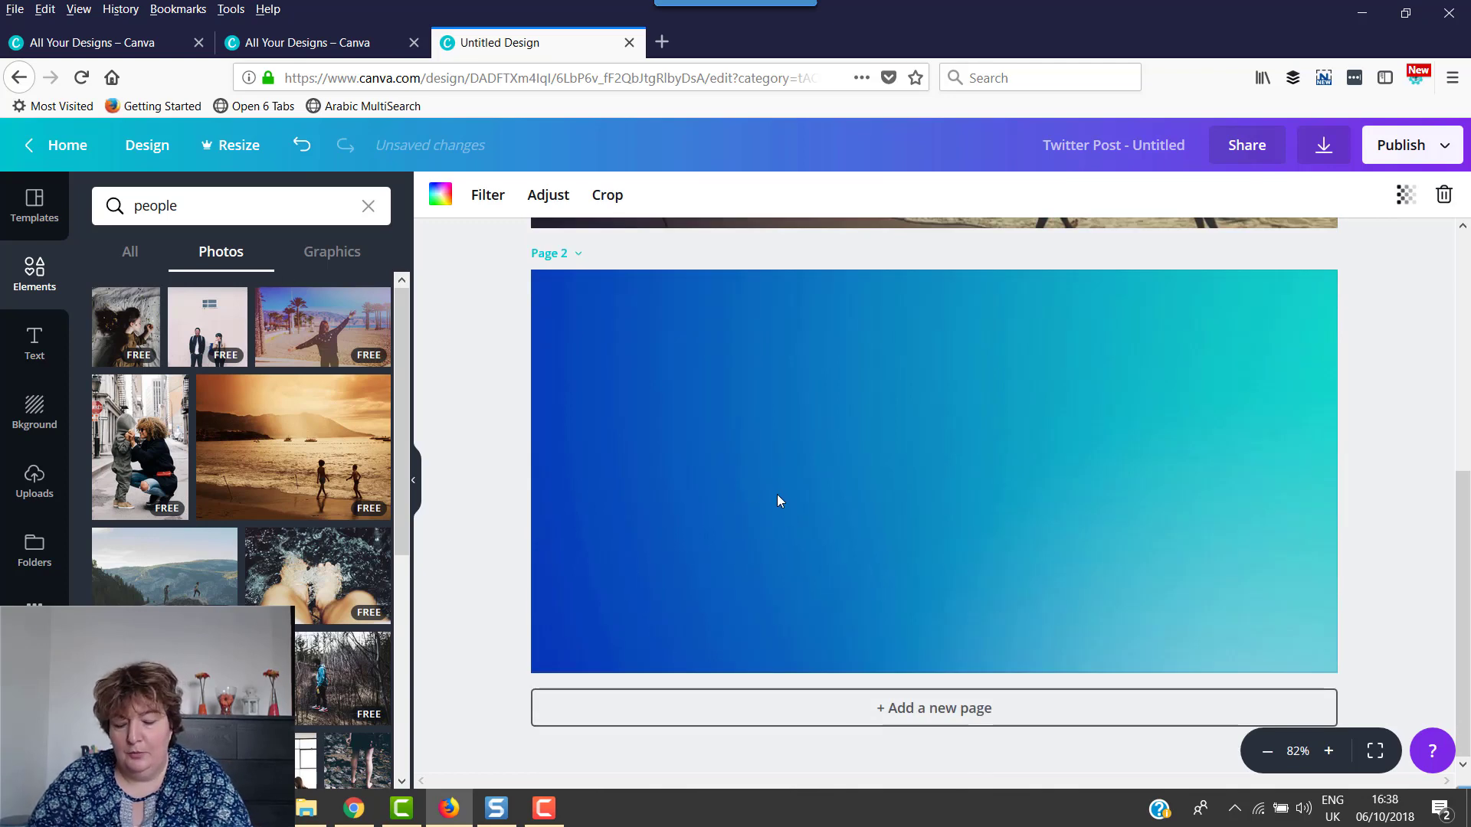
pyautogui.press('Delete')
# Step: Place the children's beach photo at Page 2's top-left and stretch it to fill the page
pyautogui.click(381, 450)
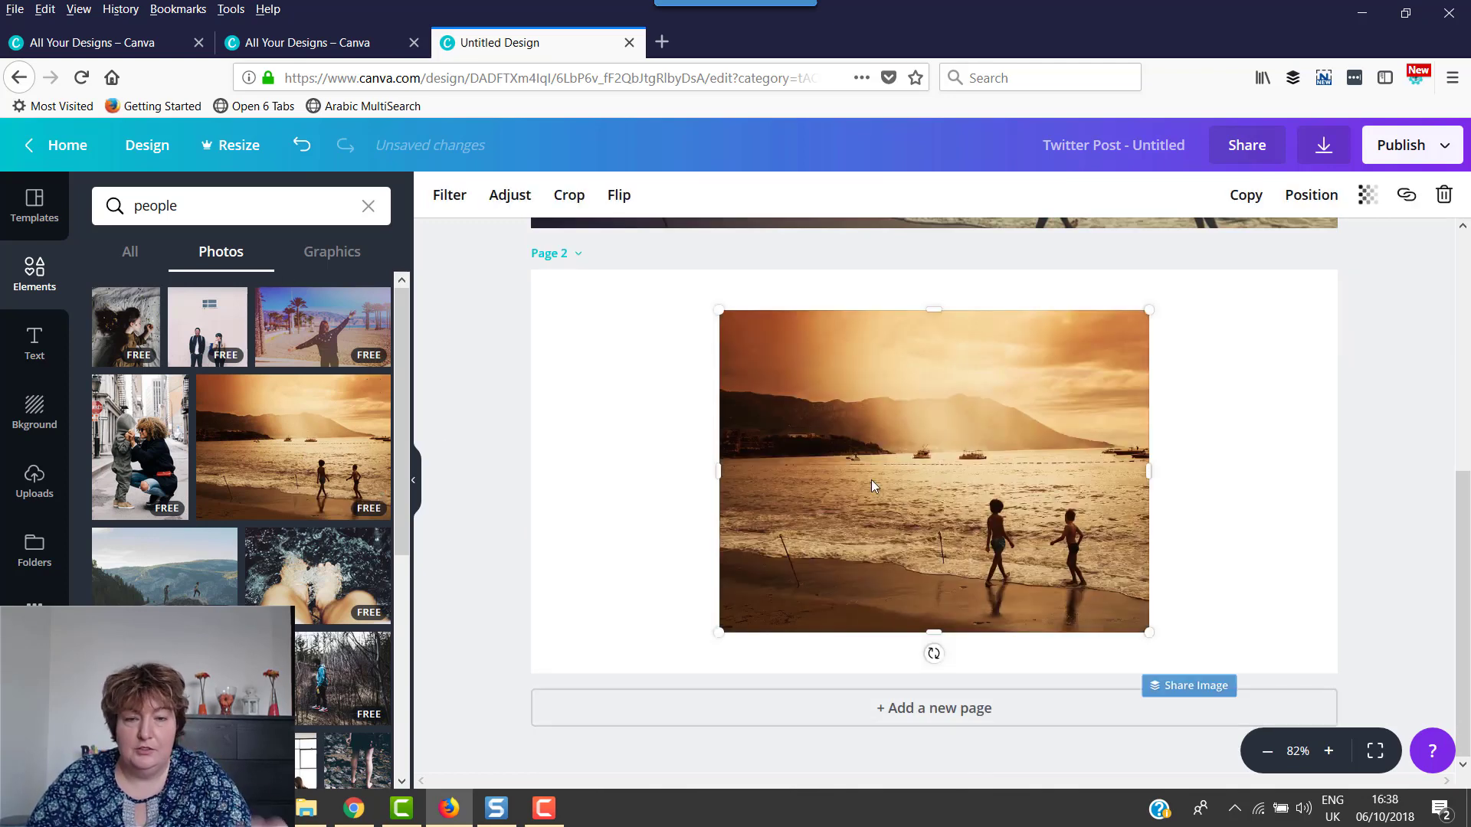
pyautogui.moveTo(871, 480); pyautogui.dragTo(682, 440)
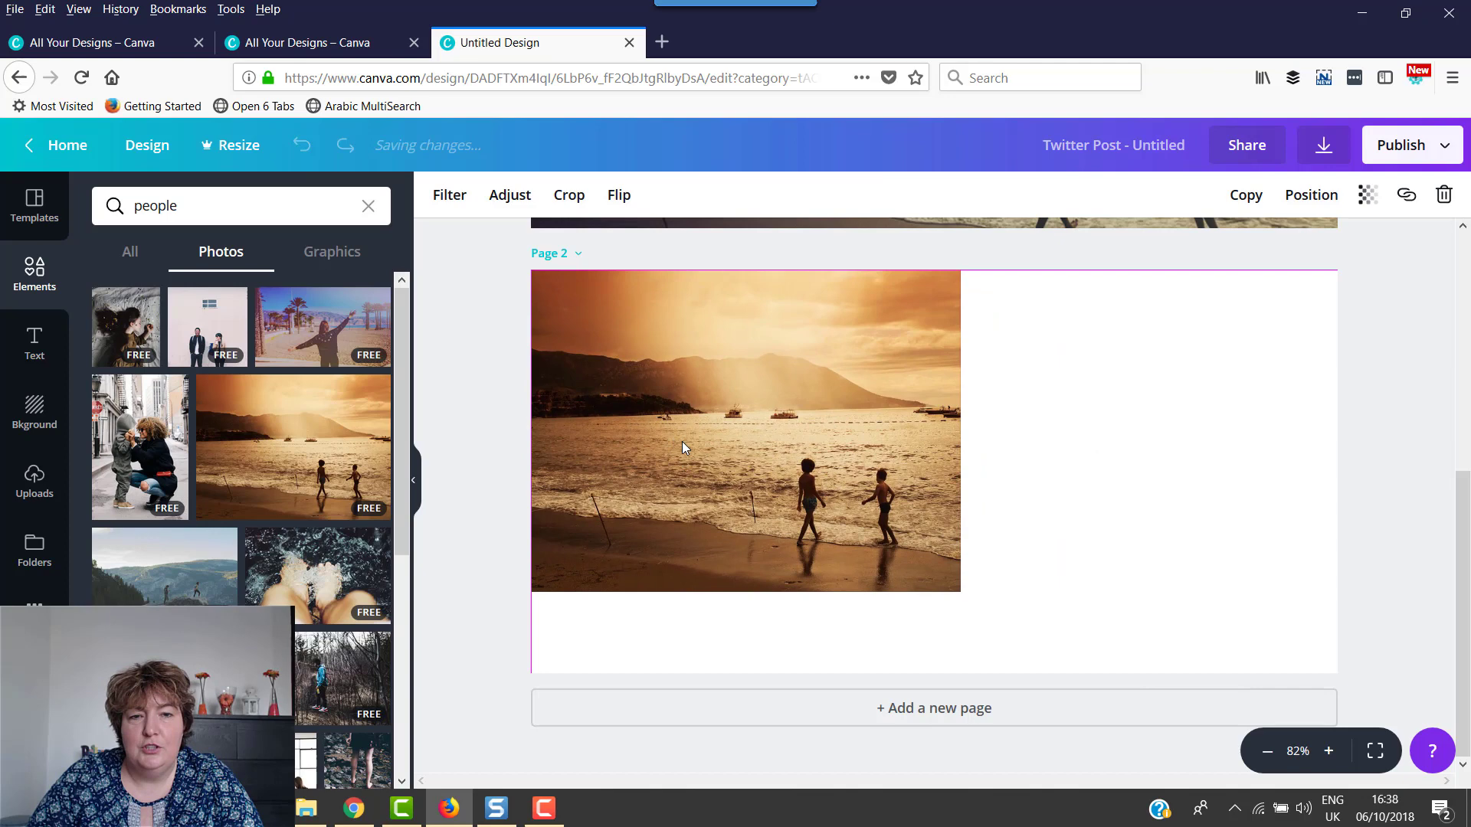
pyautogui.moveTo(970, 428); pyautogui.dragTo(1355, 432)
pyautogui.moveTo(941, 588); pyautogui.dragTo(941, 694)
# Step: Search 'gradient', place the blue gradient on Page 2 and stretch it over the whole page
pyautogui.click(227, 209)
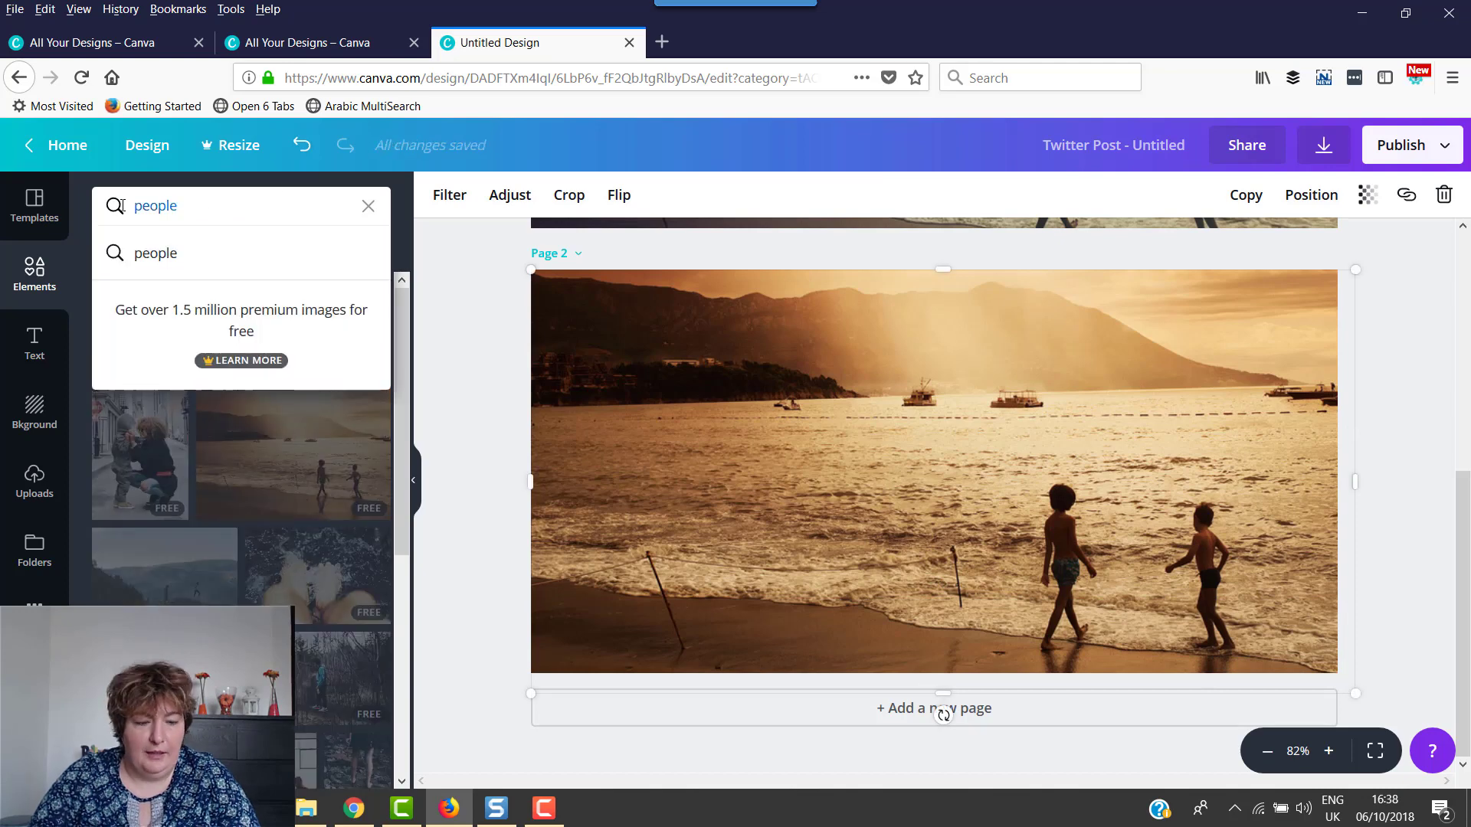
pyautogui.write('gr')
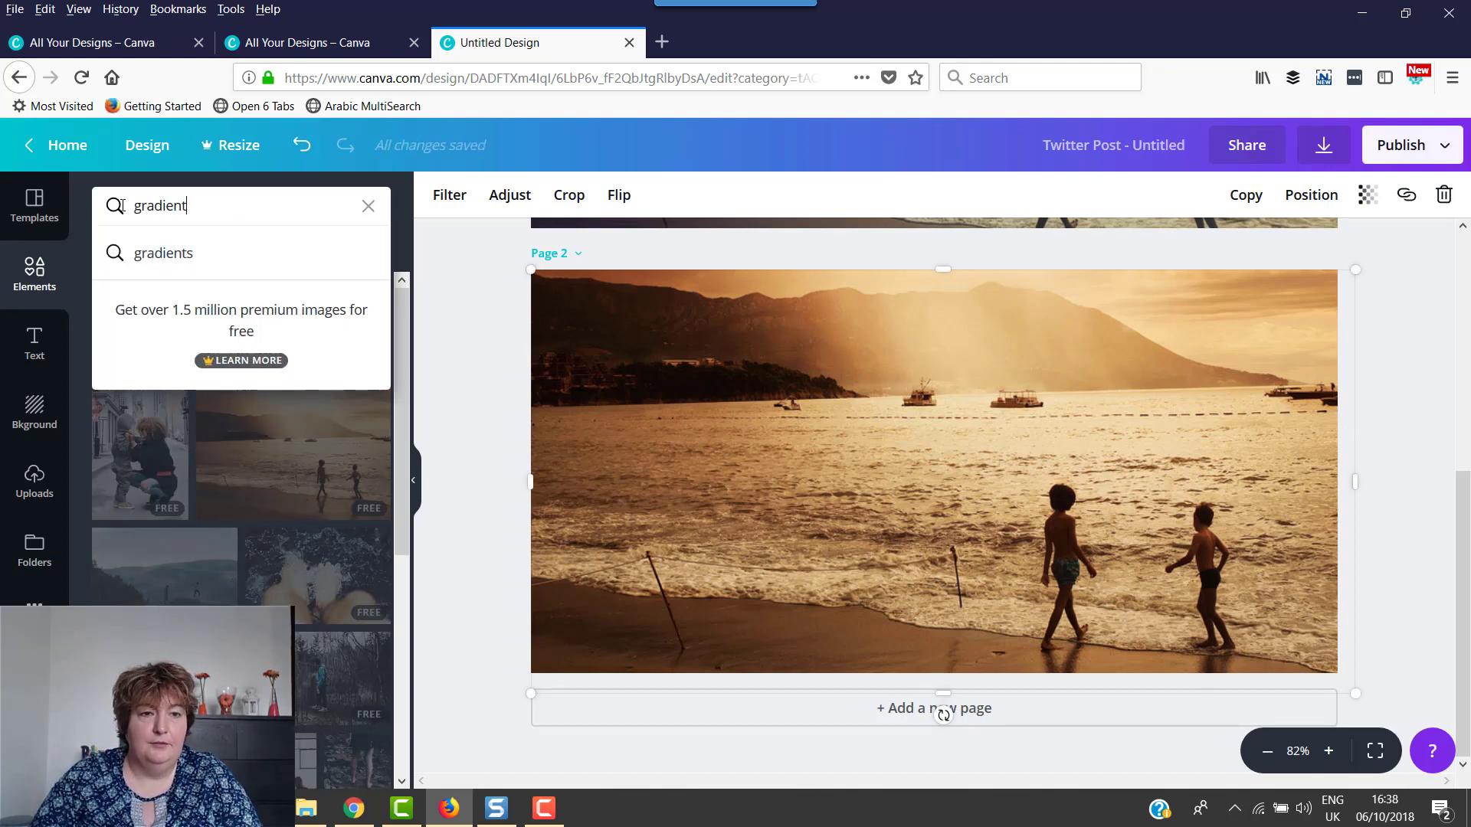
pyautogui.write('adient')
pyautogui.press('Return')
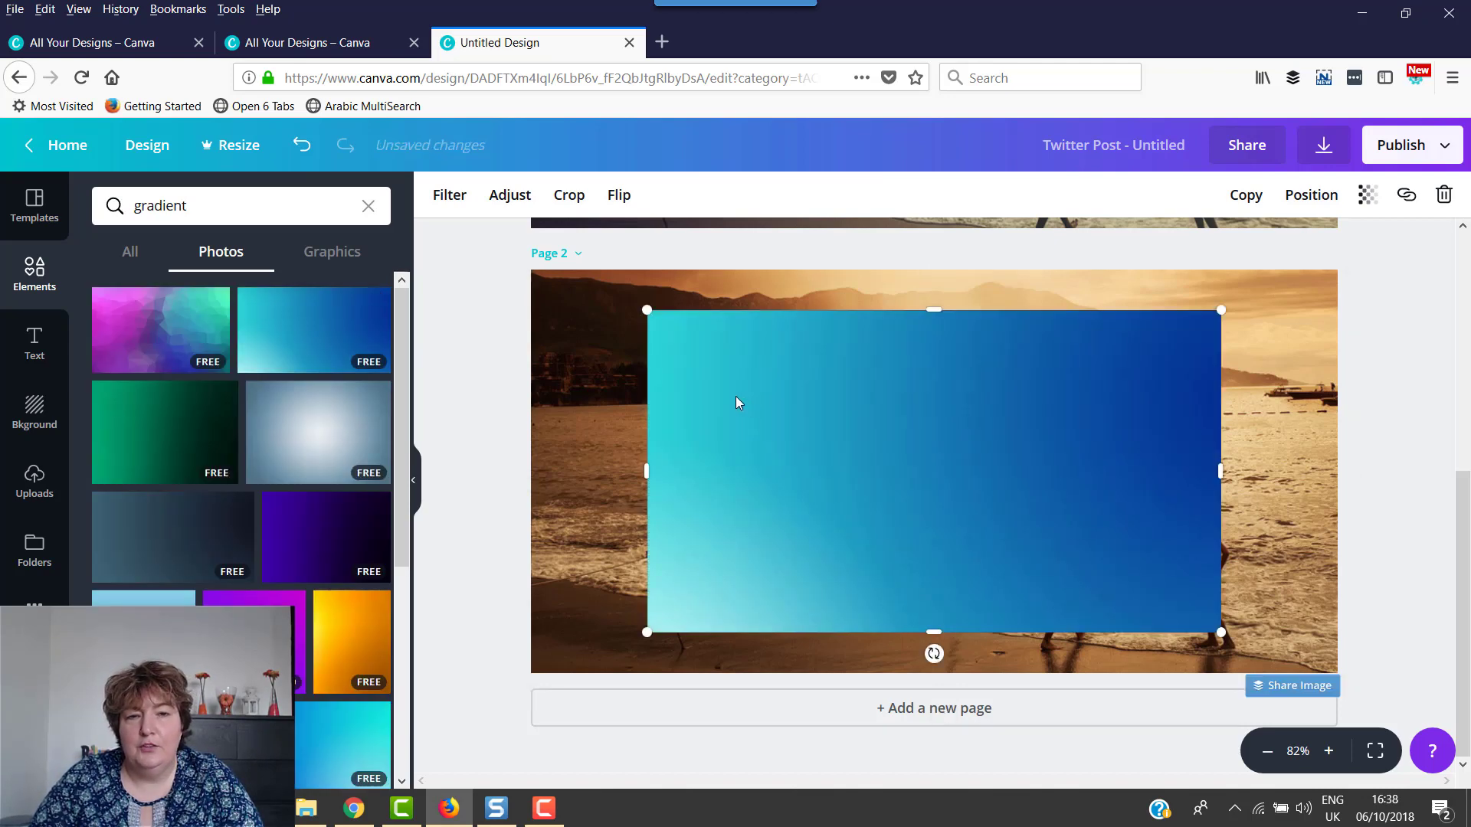
pyautogui.moveTo(737, 402); pyautogui.dragTo(669, 394)
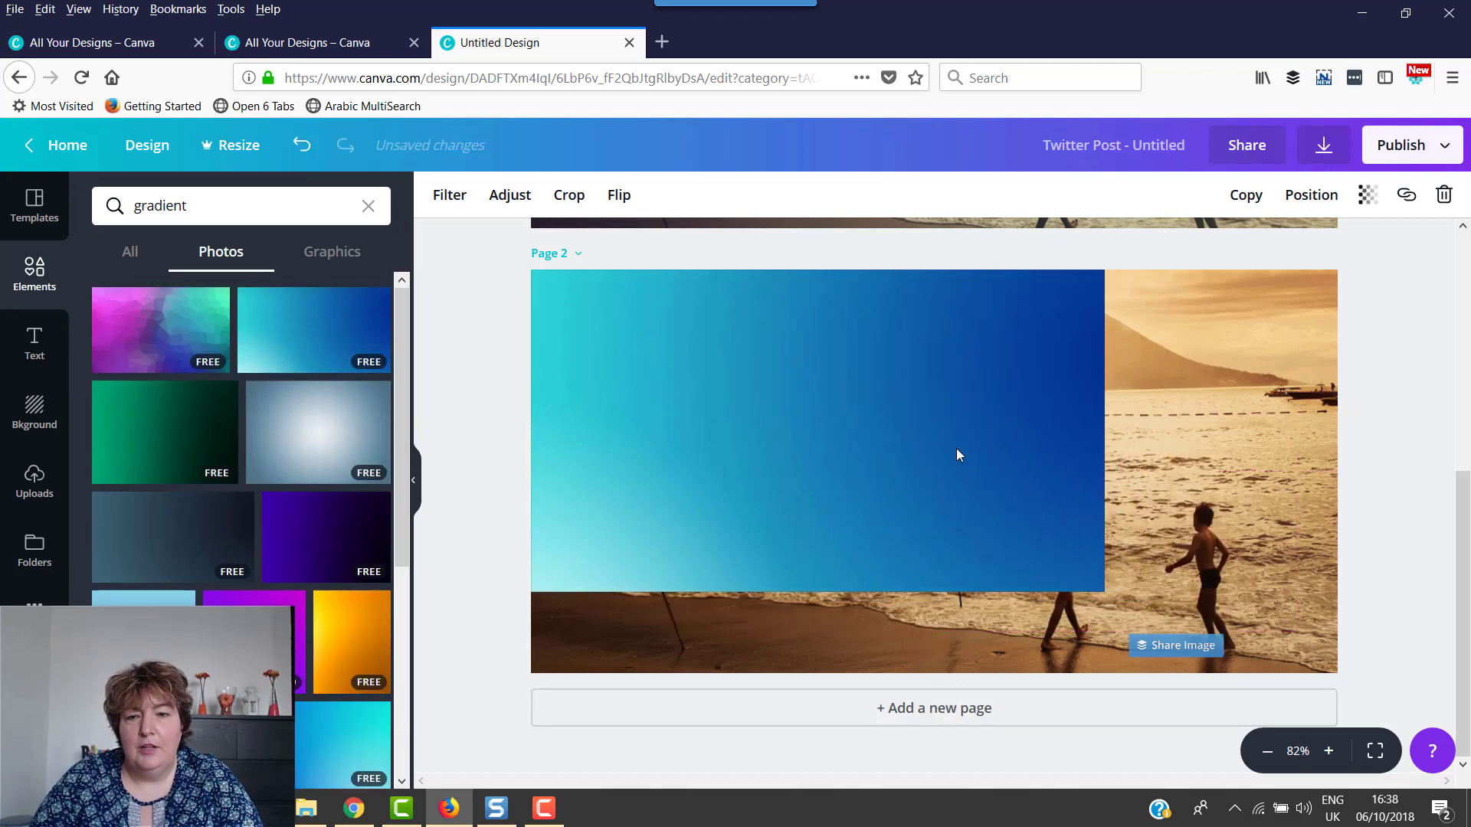
pyautogui.click(957, 455)
pyautogui.moveTo(1106, 426); pyautogui.dragTo(1356, 424)
pyautogui.moveTo(940, 619); pyautogui.dragTo(942, 684)
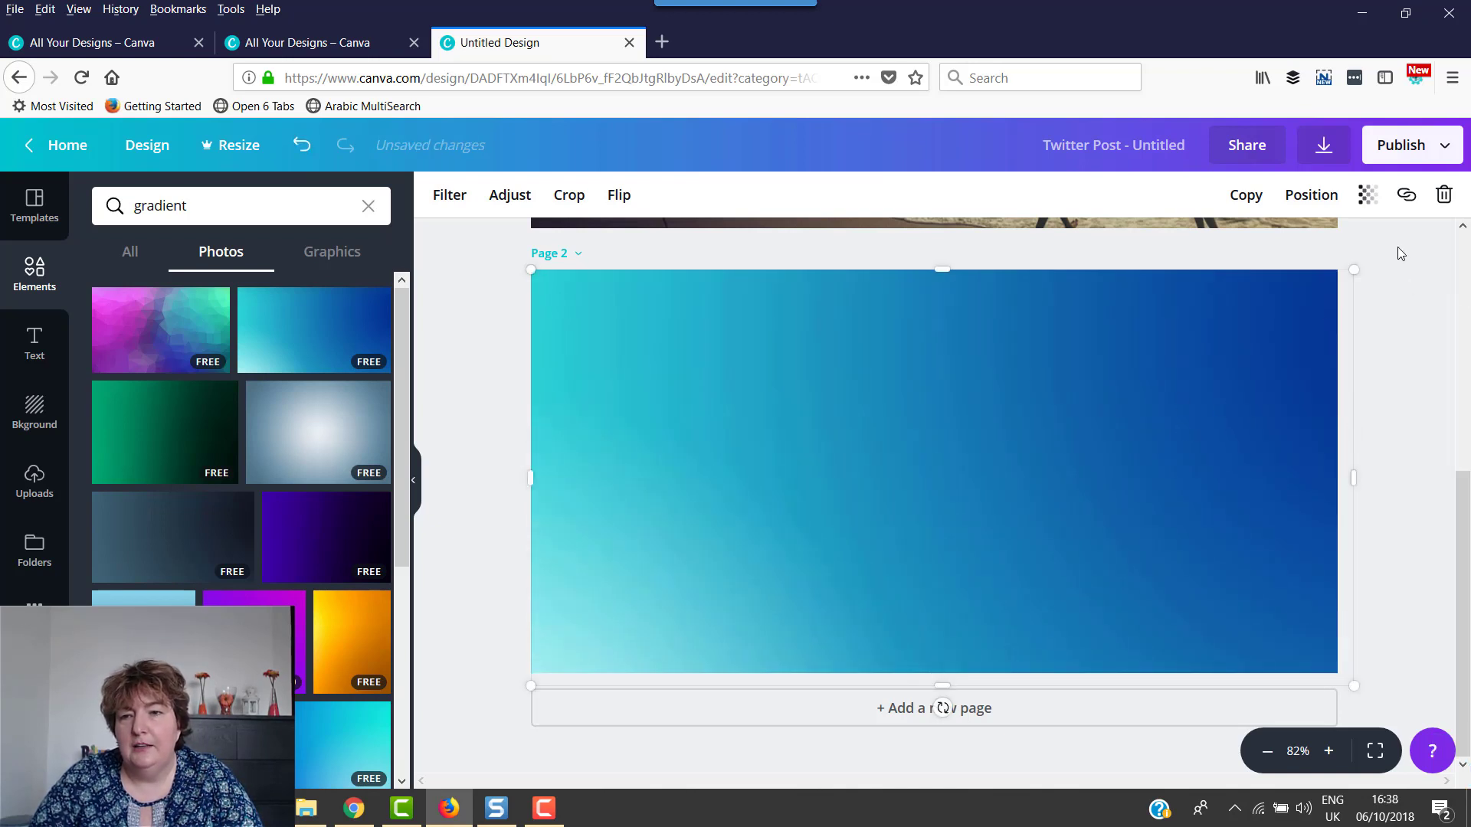
# Step: Set Page 2's gradient transparency to 68 so the beach photo shows through
pyautogui.click(1367, 194)
pyautogui.moveTo(1320, 244); pyautogui.dragTo(1285, 251)
pyautogui.click(1417, 385)
# Step: Fade Page 1's beach photo to 34 transparency
pyautogui.scroll(5, 1417, 385)
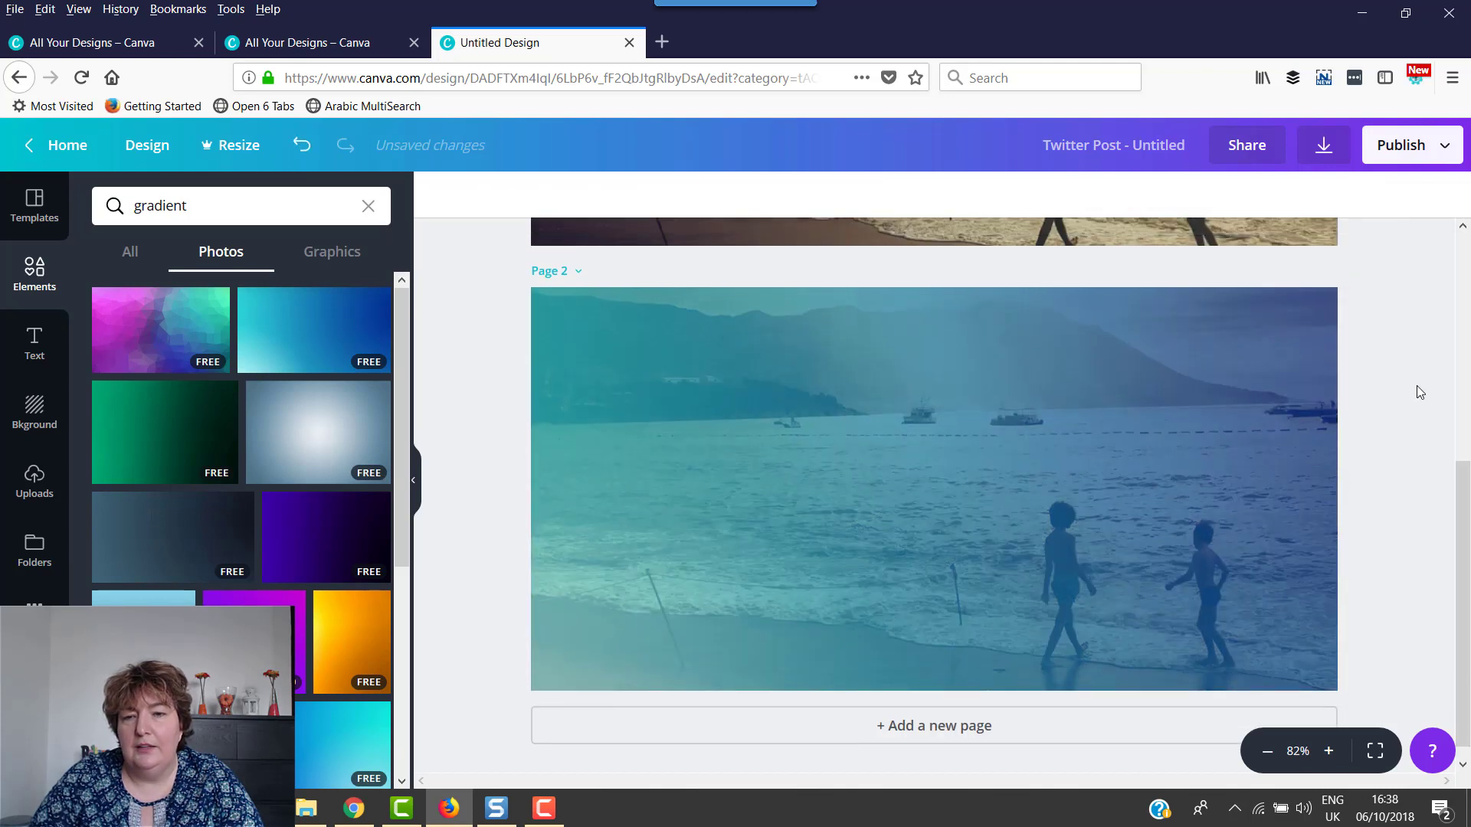
pyautogui.scroll(2, 1417, 385)
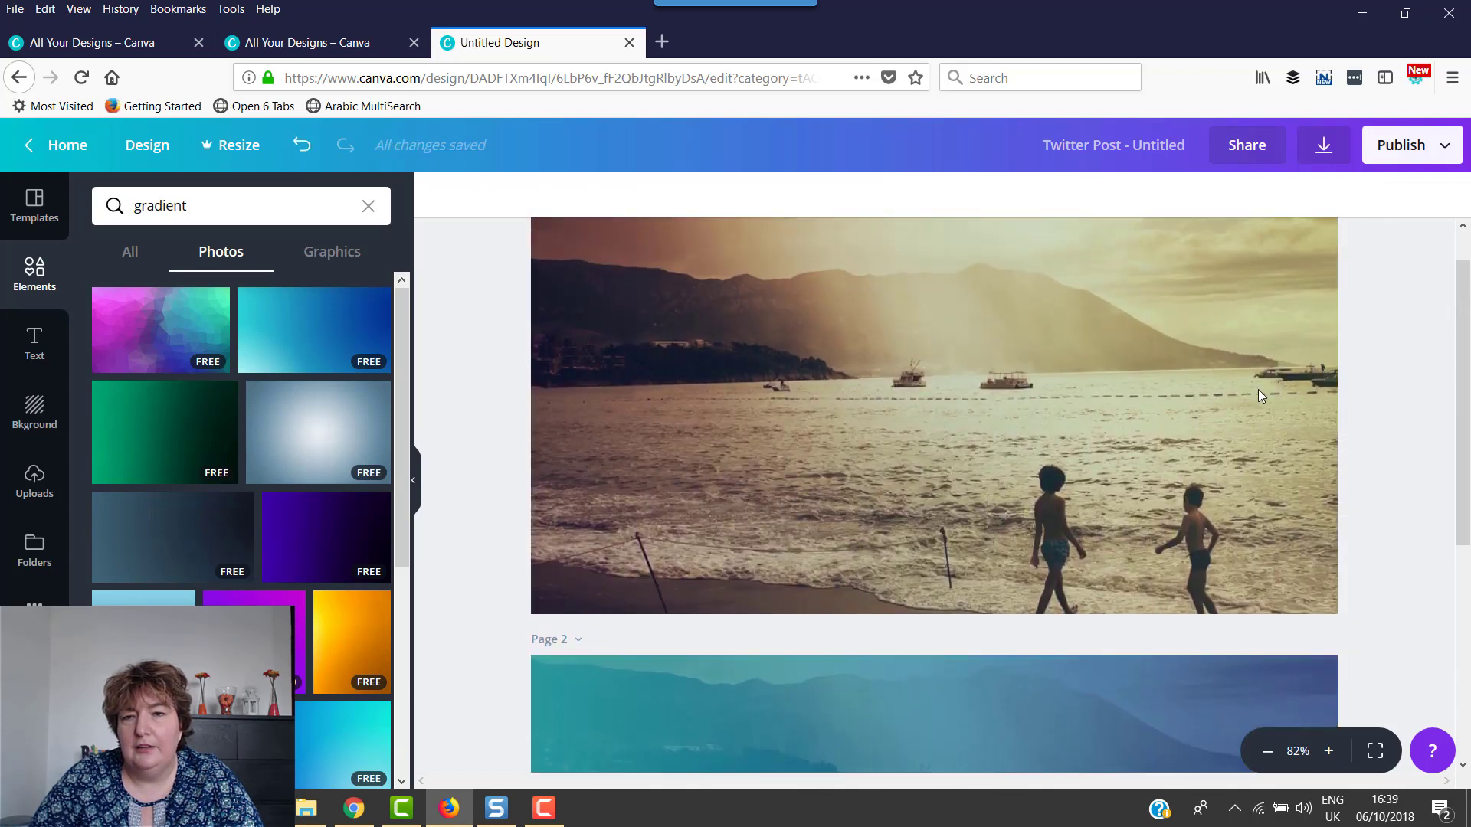
pyautogui.click(1349, 364)
pyautogui.scroll(1, 1371, 317)
pyautogui.click(1363, 197)
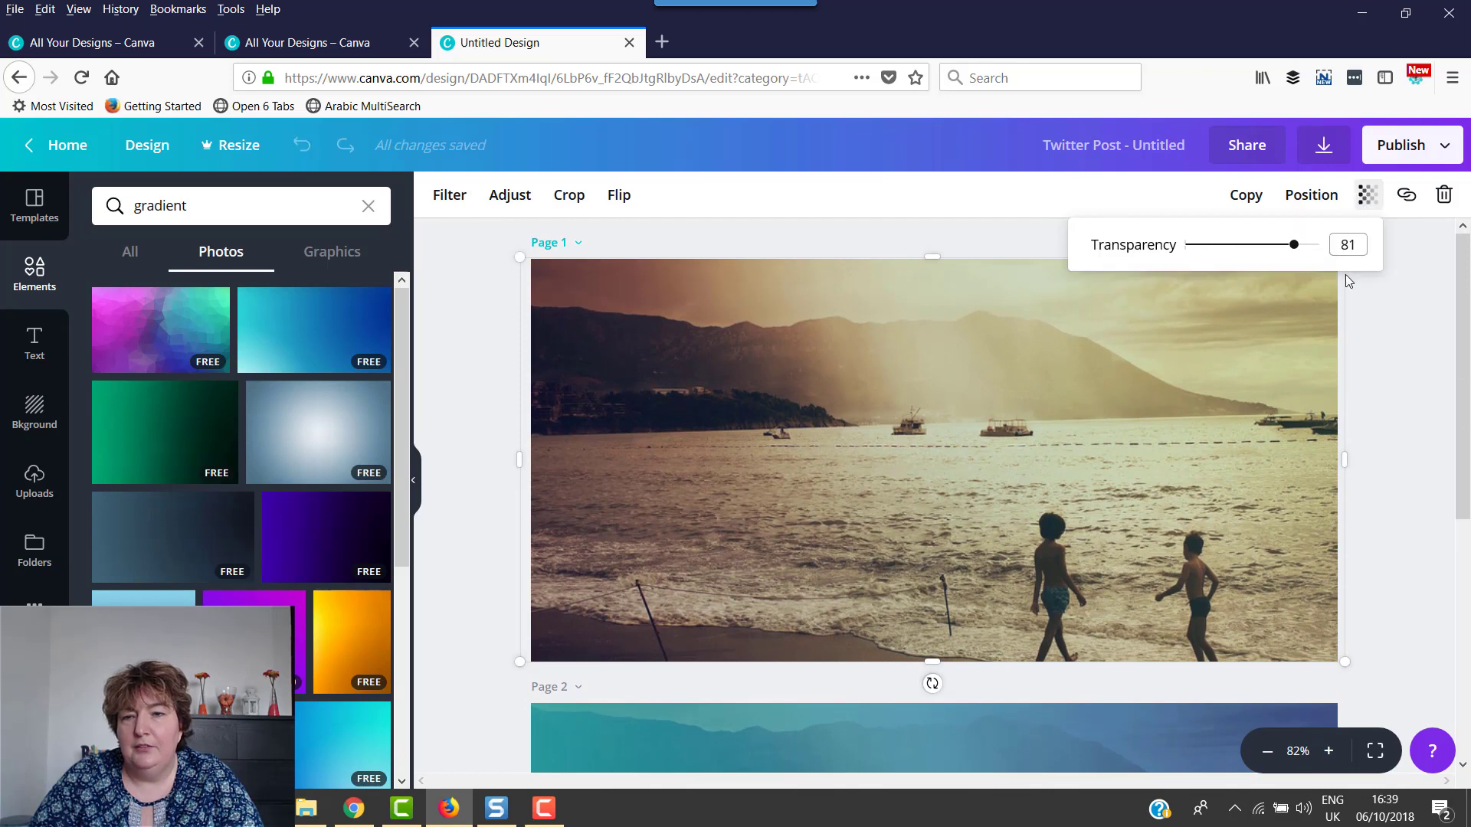
pyautogui.moveTo(1293, 249); pyautogui.dragTo(1233, 257)
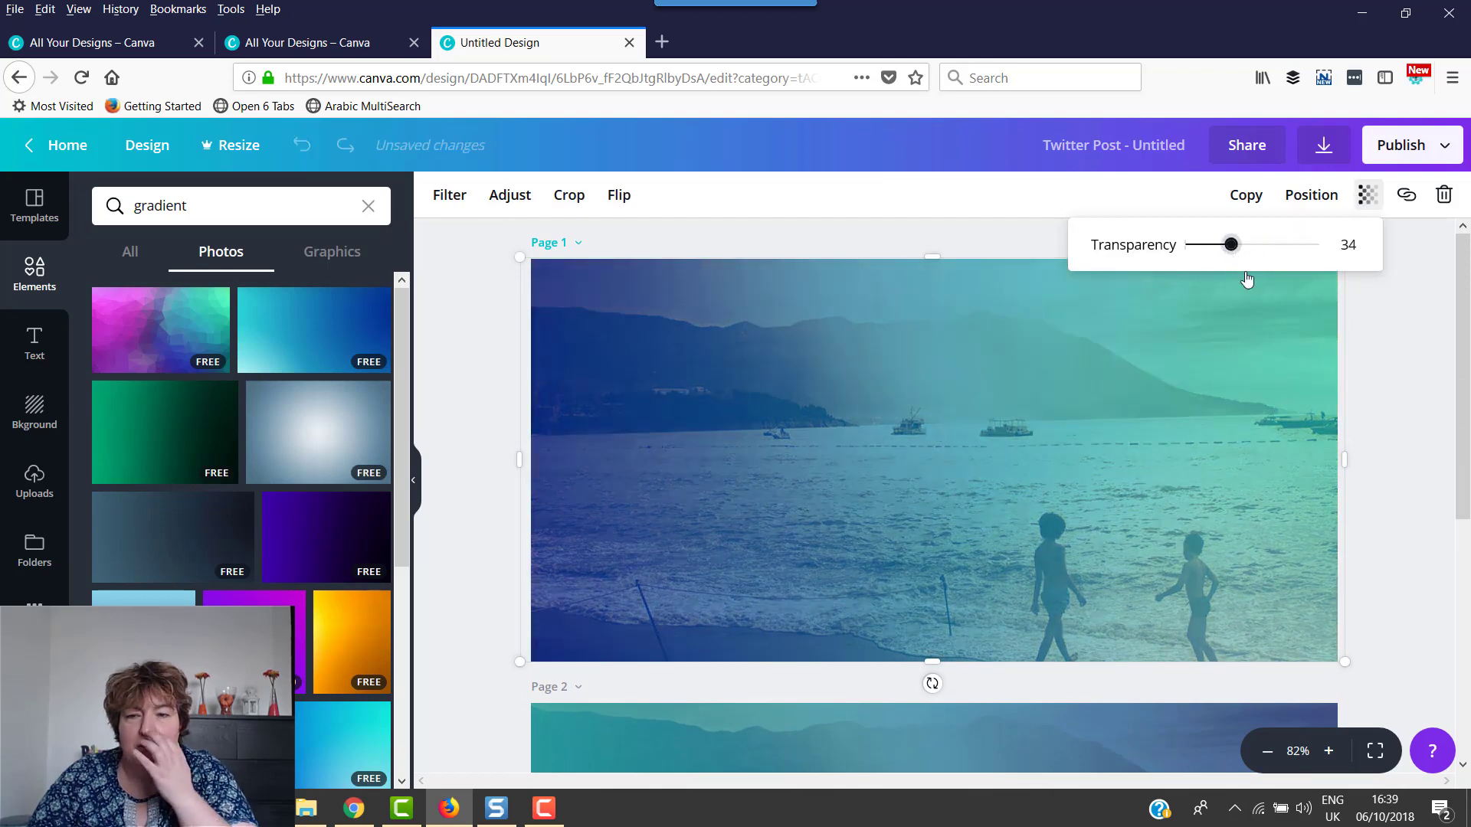
pyautogui.click(1382, 391)
pyautogui.scroll(-4, 1410, 405)
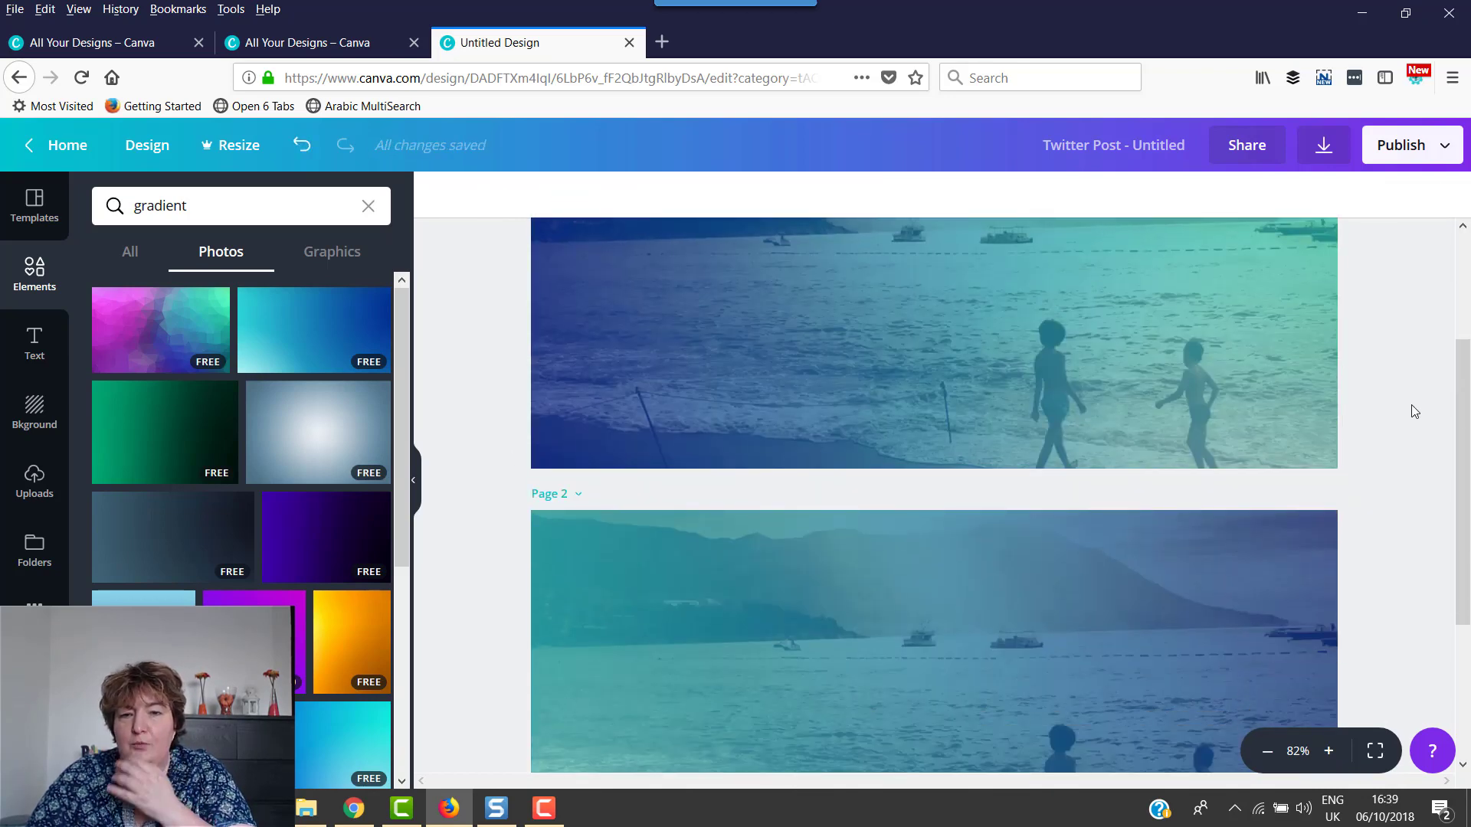
pyautogui.scroll(4, 1410, 407)
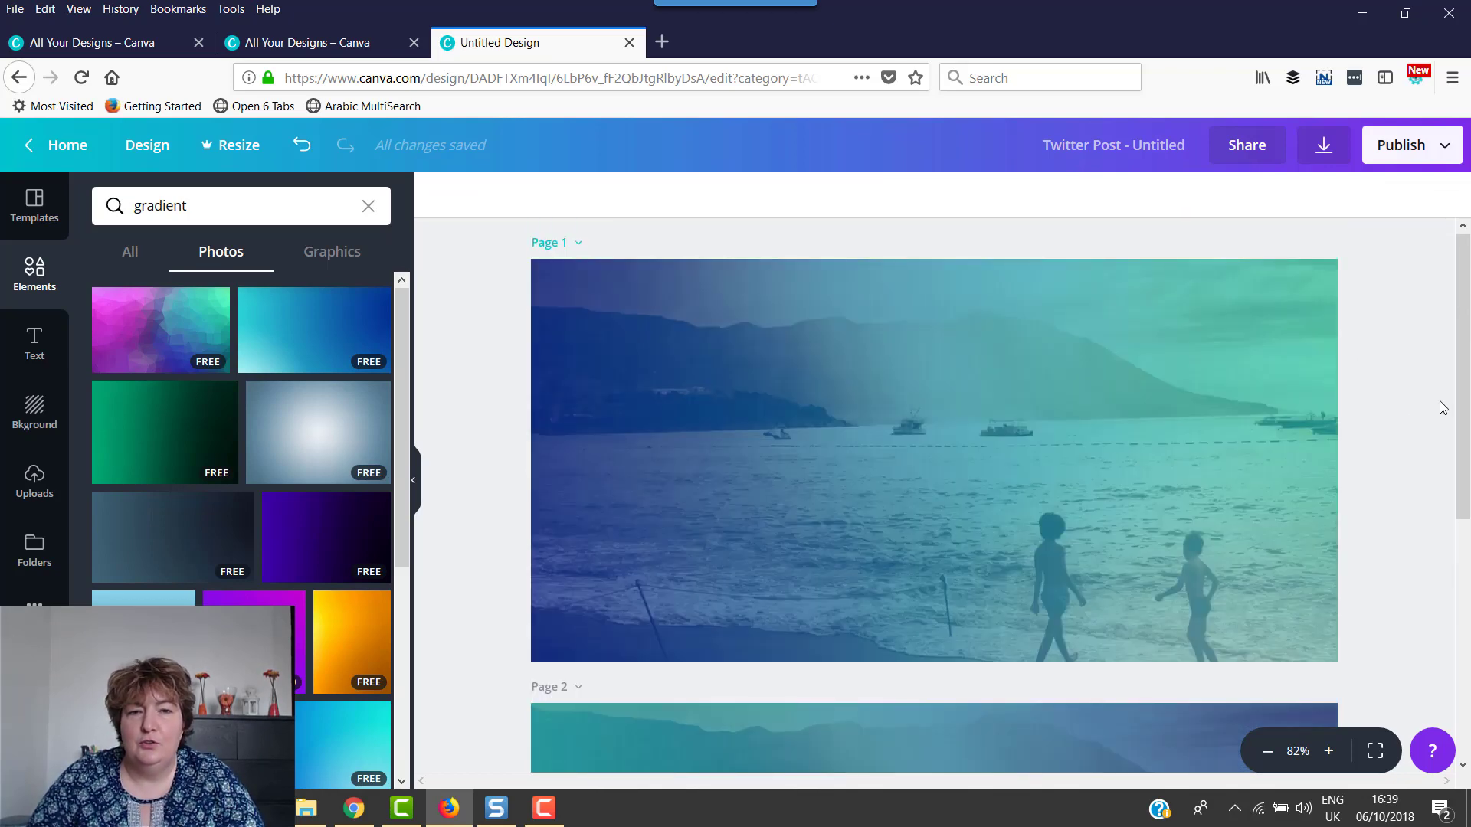
pyautogui.scroll(-7, 1380, 453)
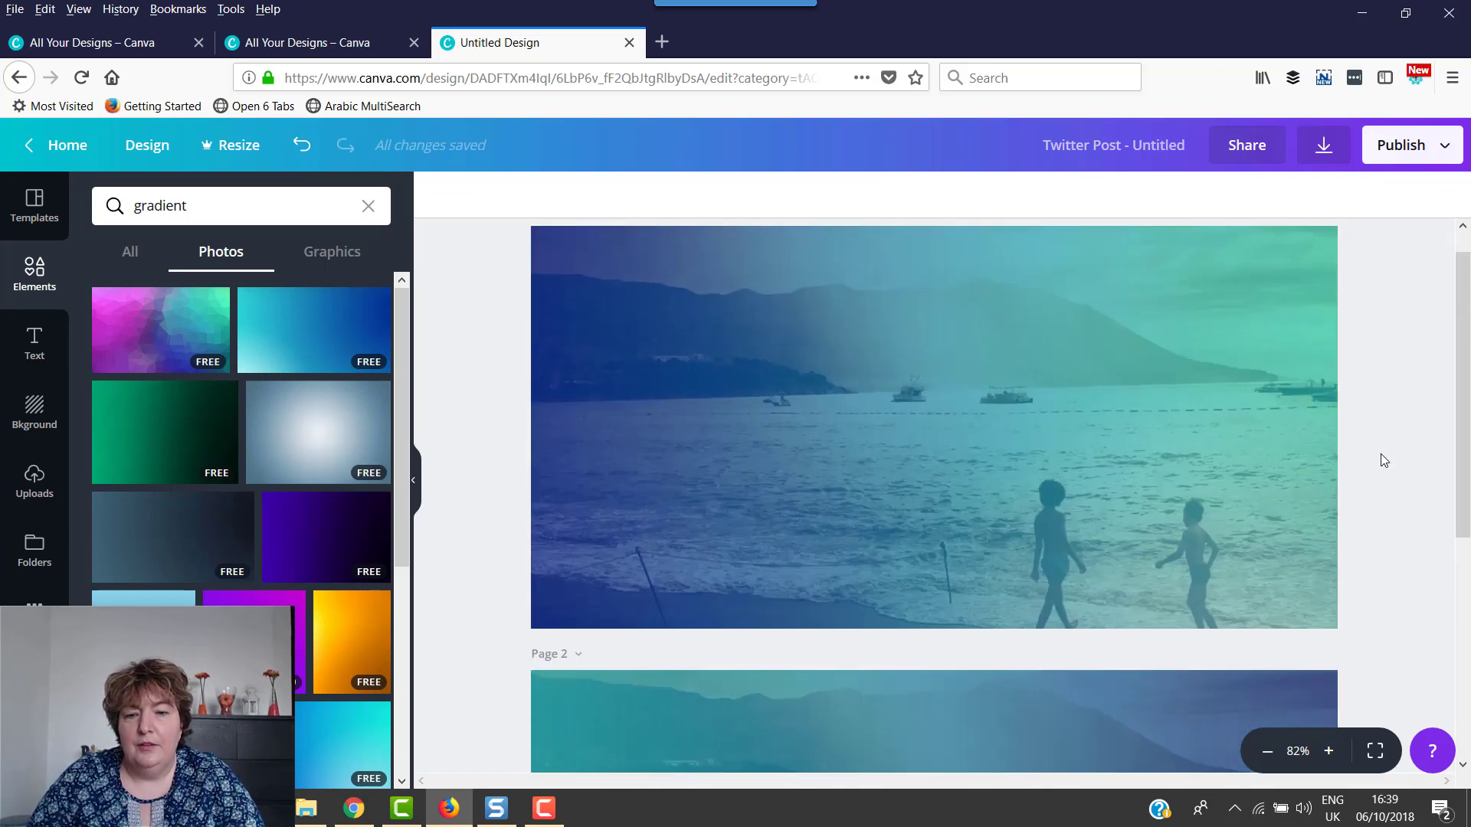
# Step: Flip Page 2's gradient overlay both horizontally and vertically
pyautogui.click(855, 538)
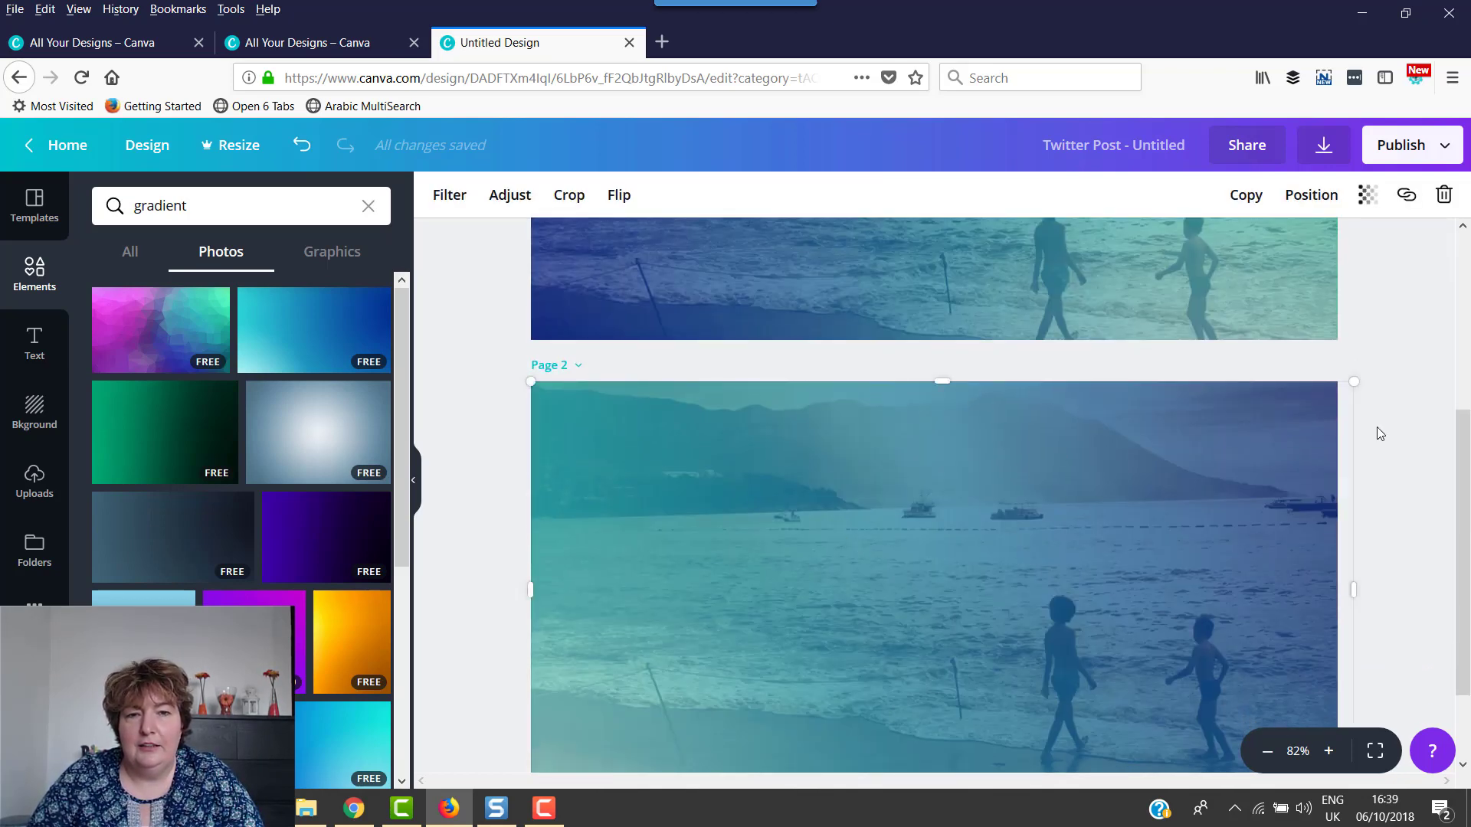
pyautogui.click(619, 195)
pyautogui.click(680, 247)
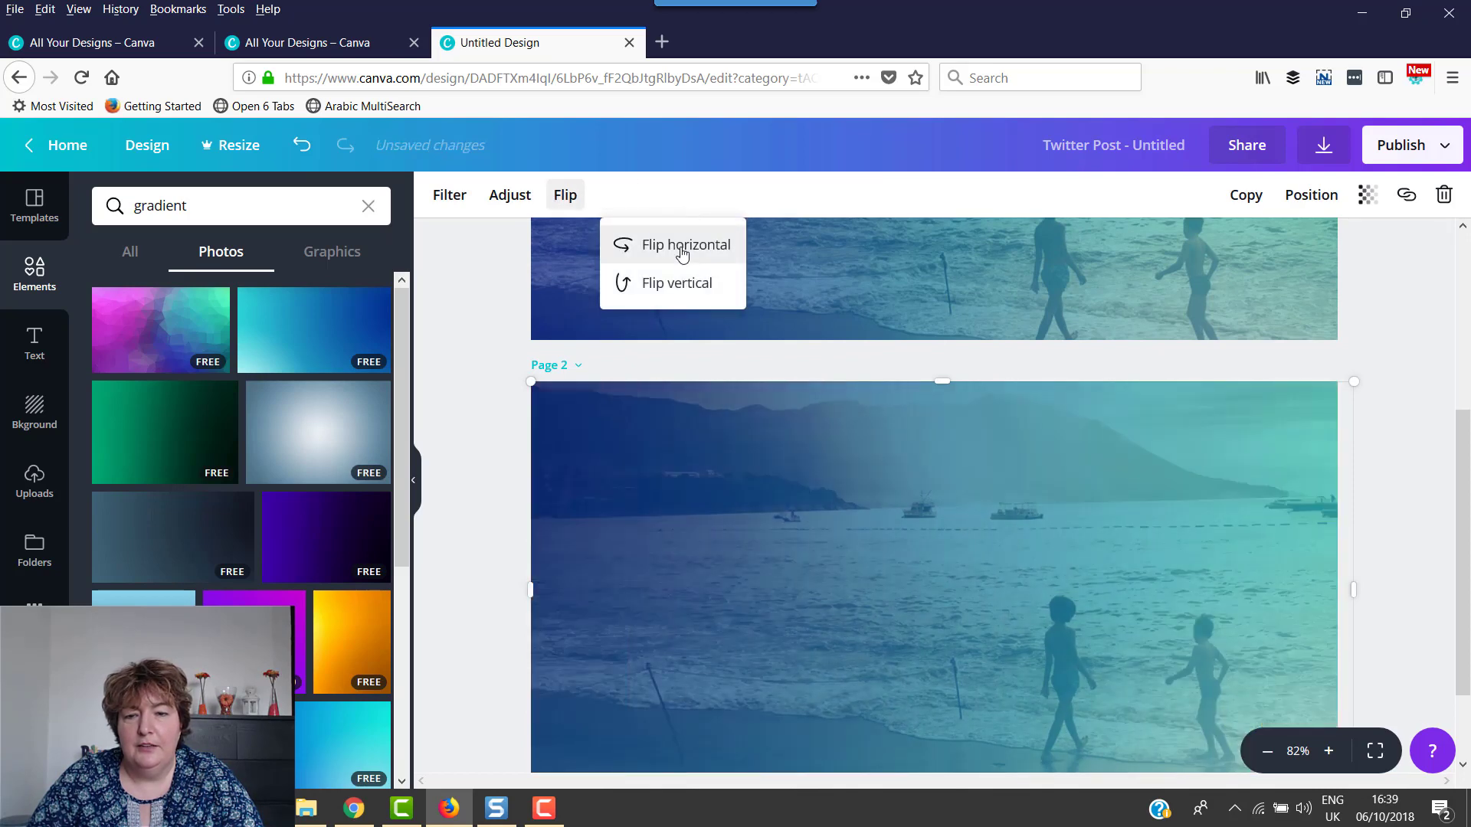
pyautogui.click(681, 285)
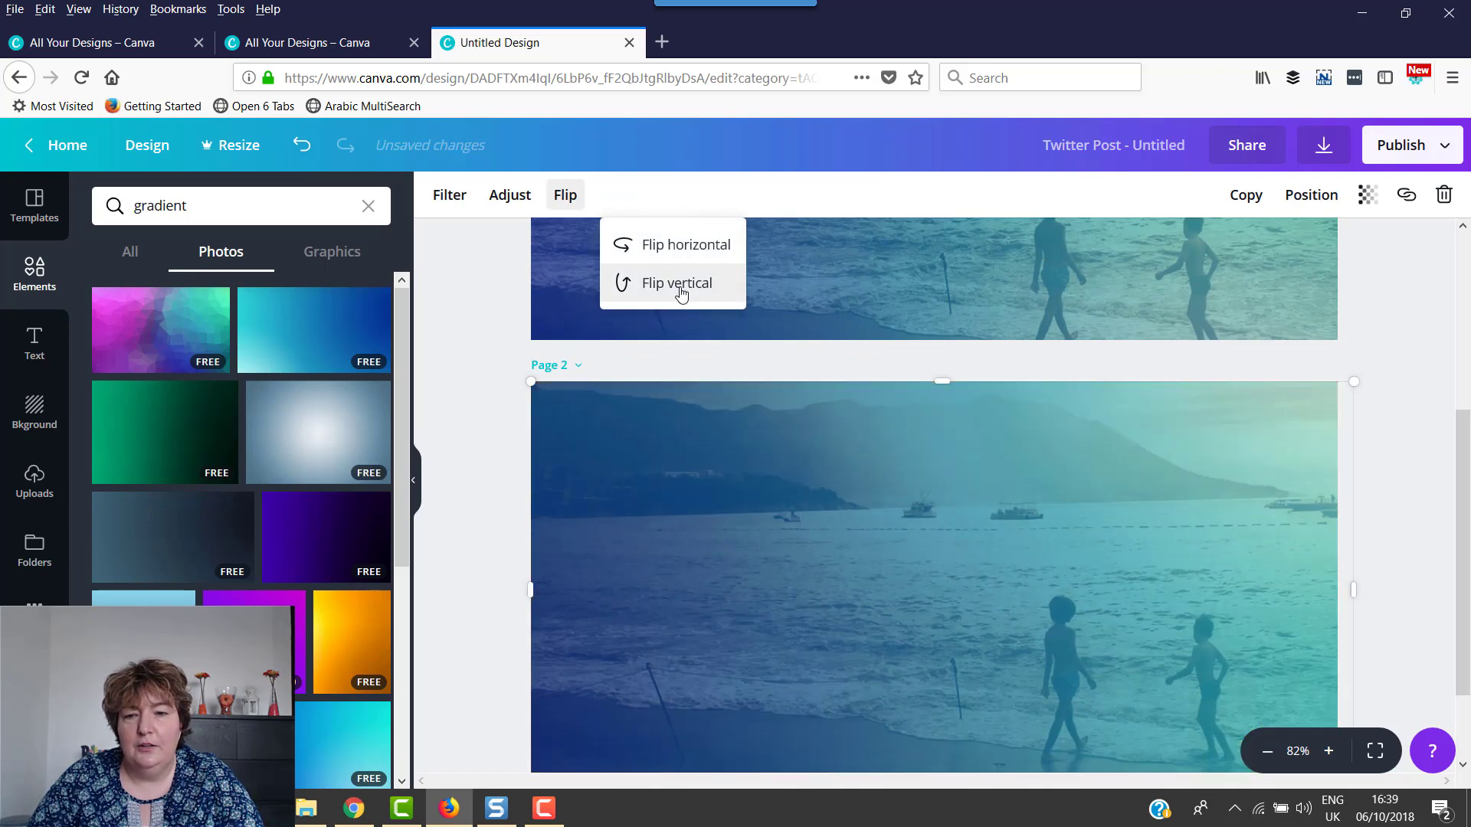
pyautogui.click(1411, 523)
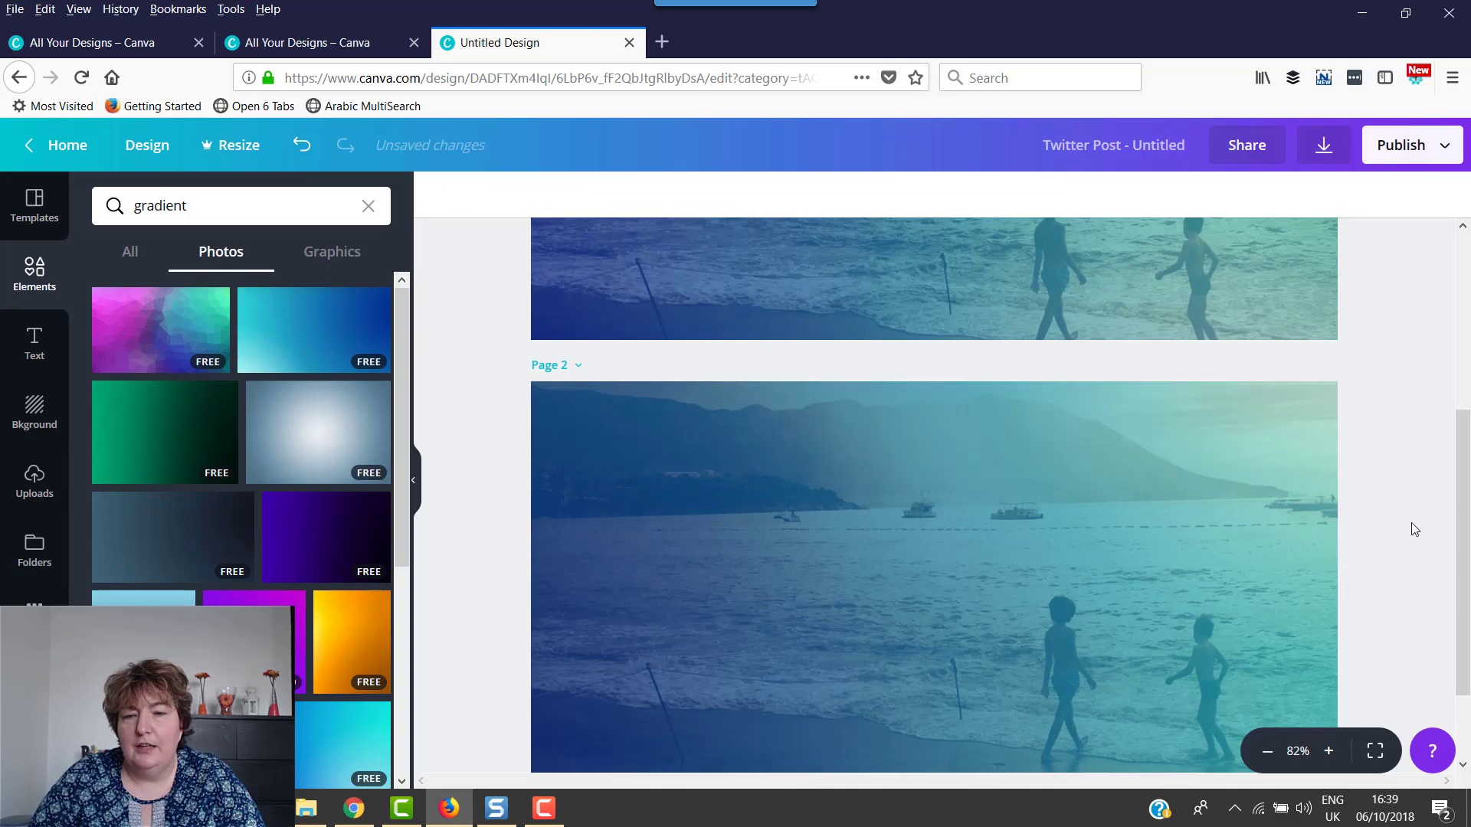
pyautogui.scroll(5, 1417, 521)
pyautogui.scroll(-5, 1417, 519)
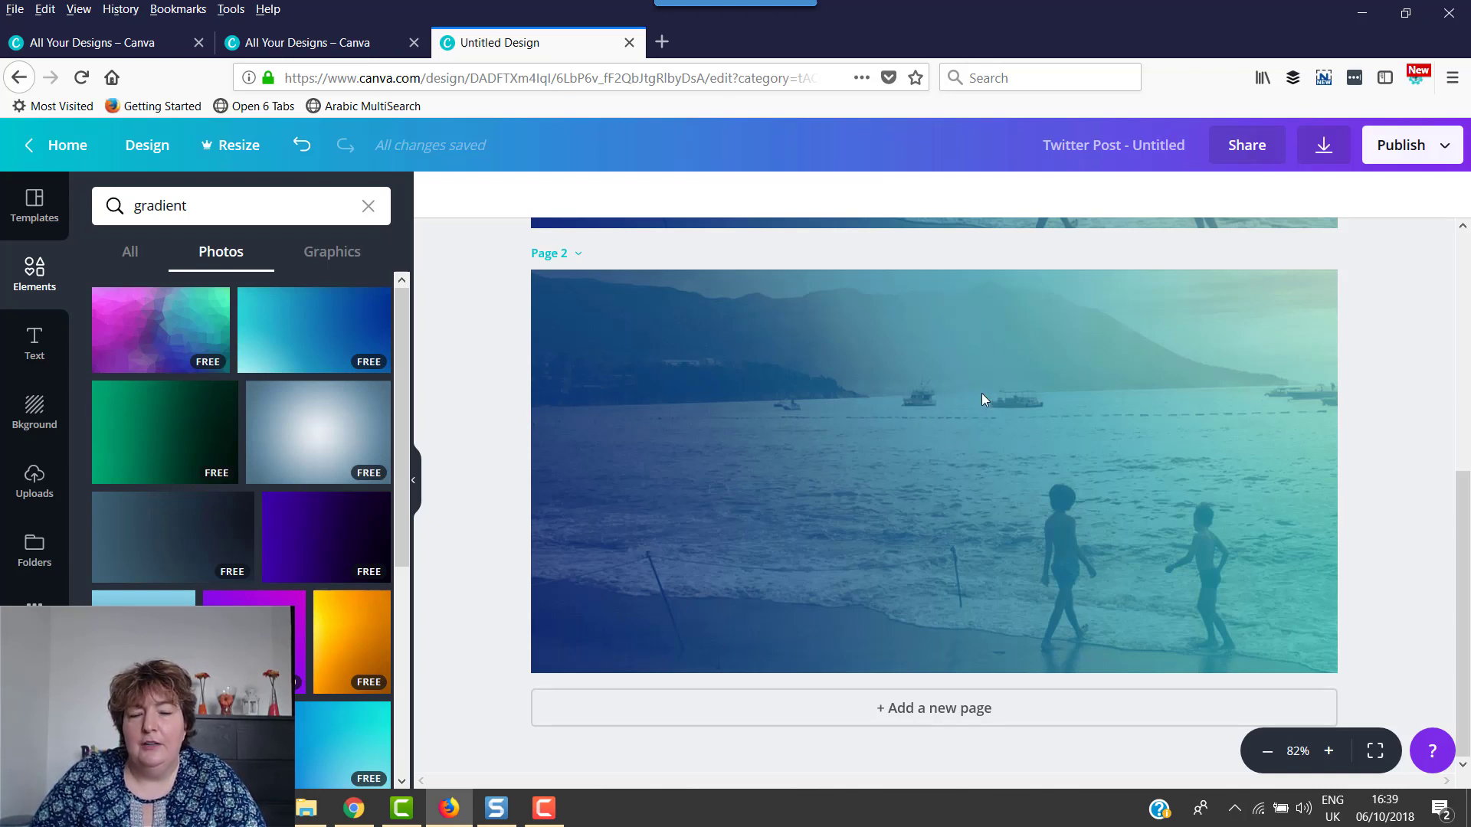
pyautogui.scroll(5, 1346, 465)
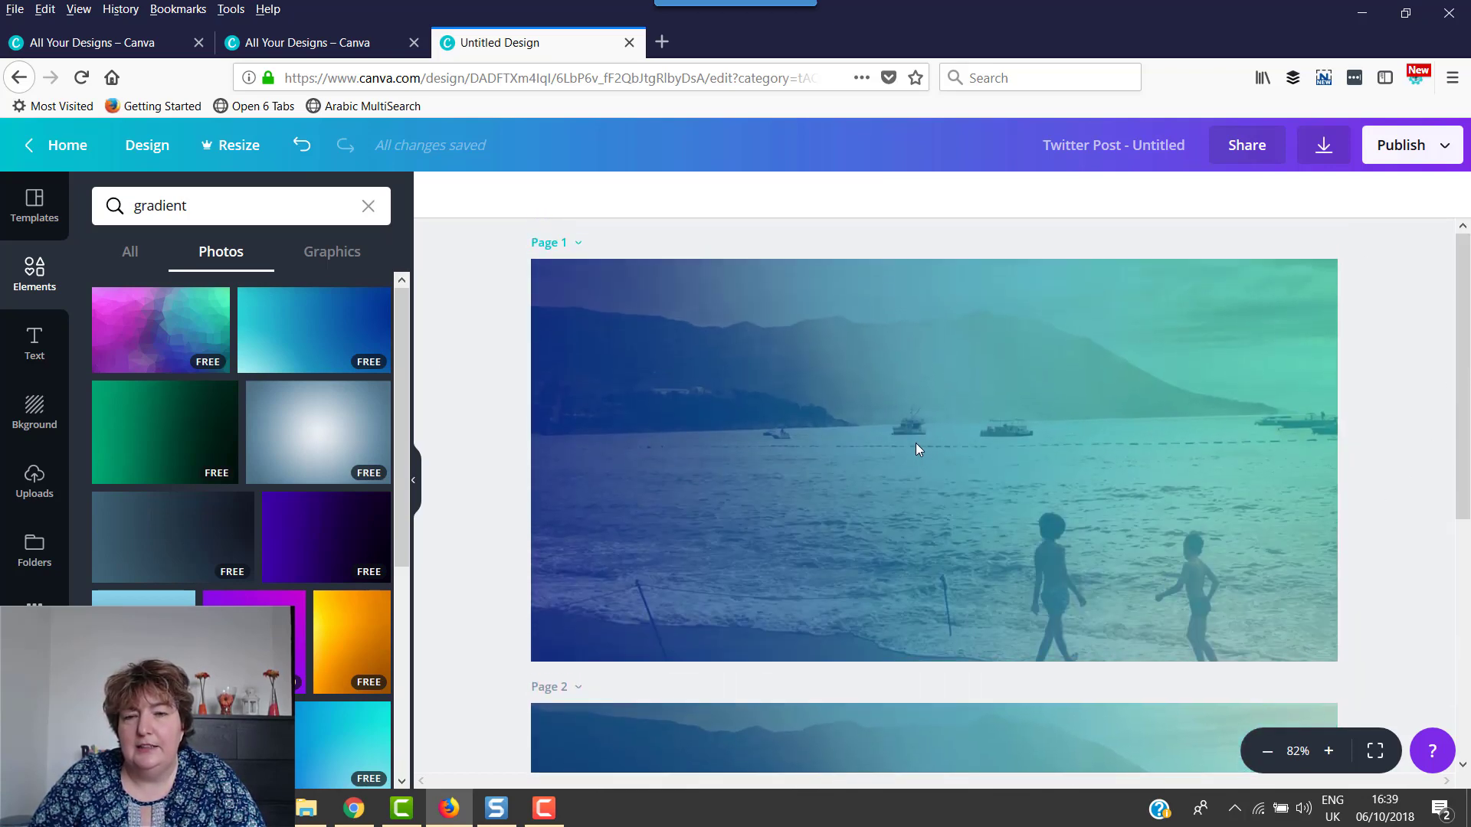
pyautogui.click(911, 448)
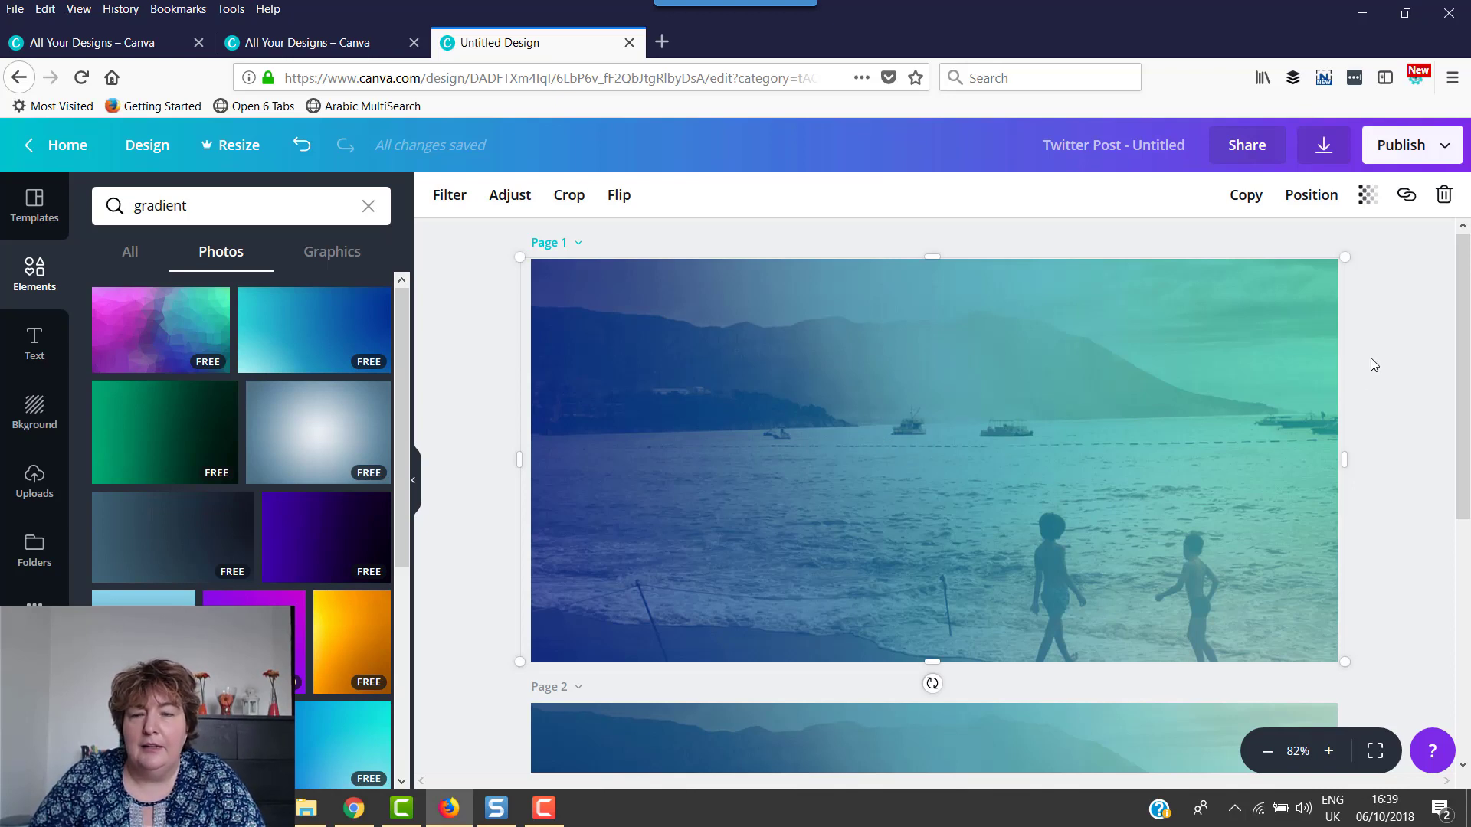
pyautogui.scroll(-5, 1435, 554)
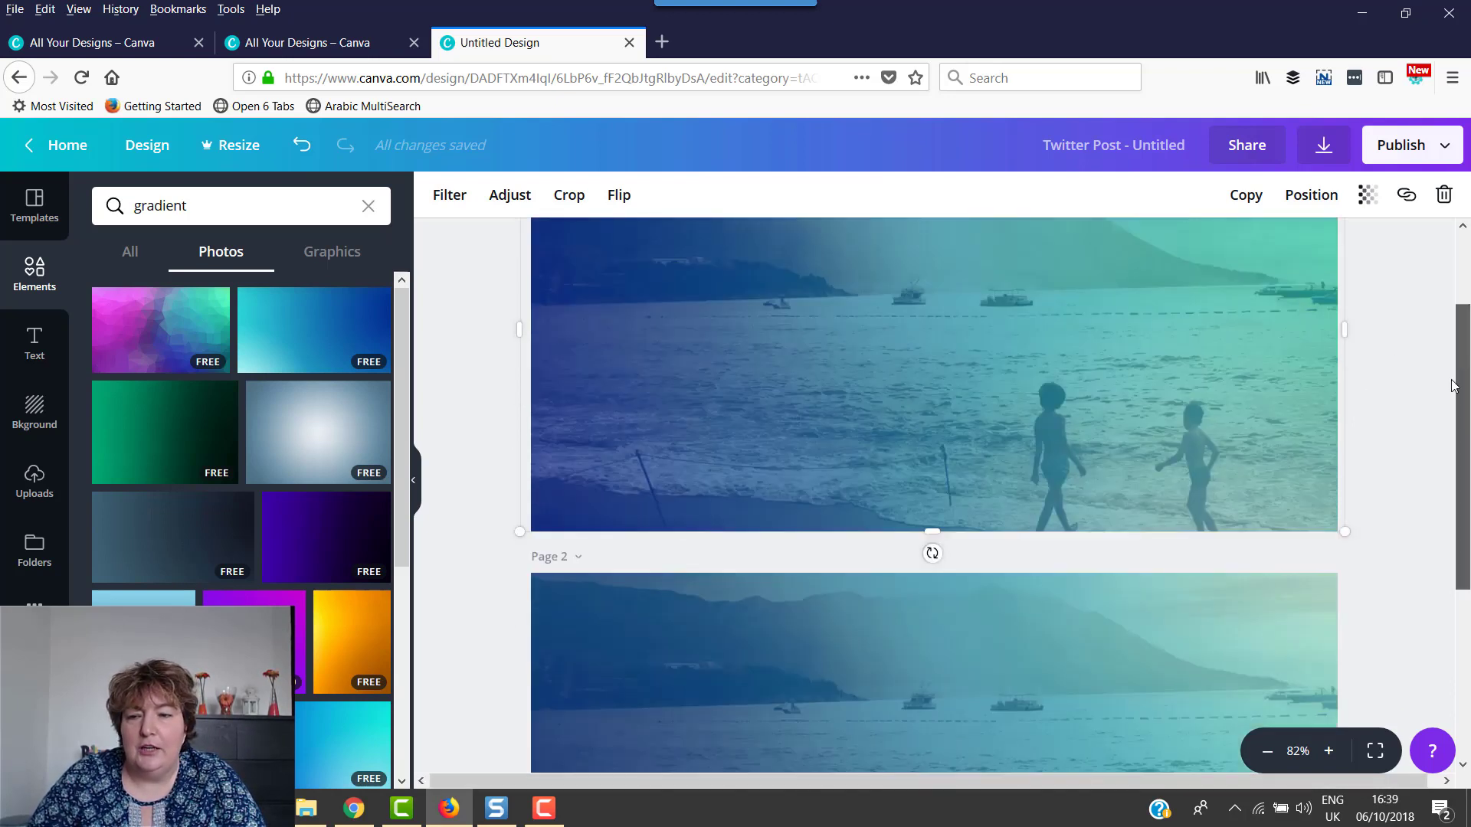
pyautogui.click(1405, 559)
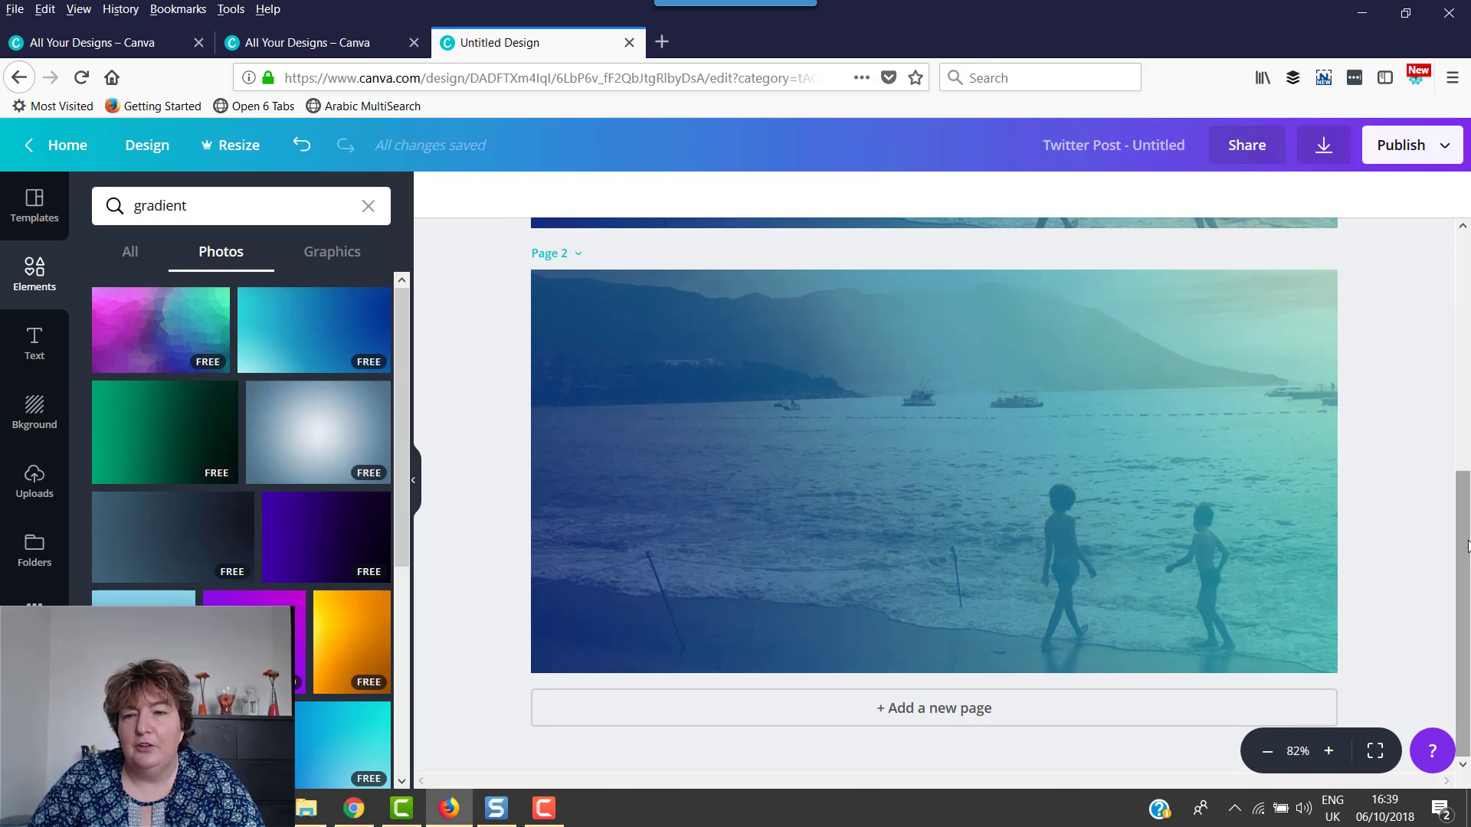
pyautogui.scroll(1, 1417, 536)
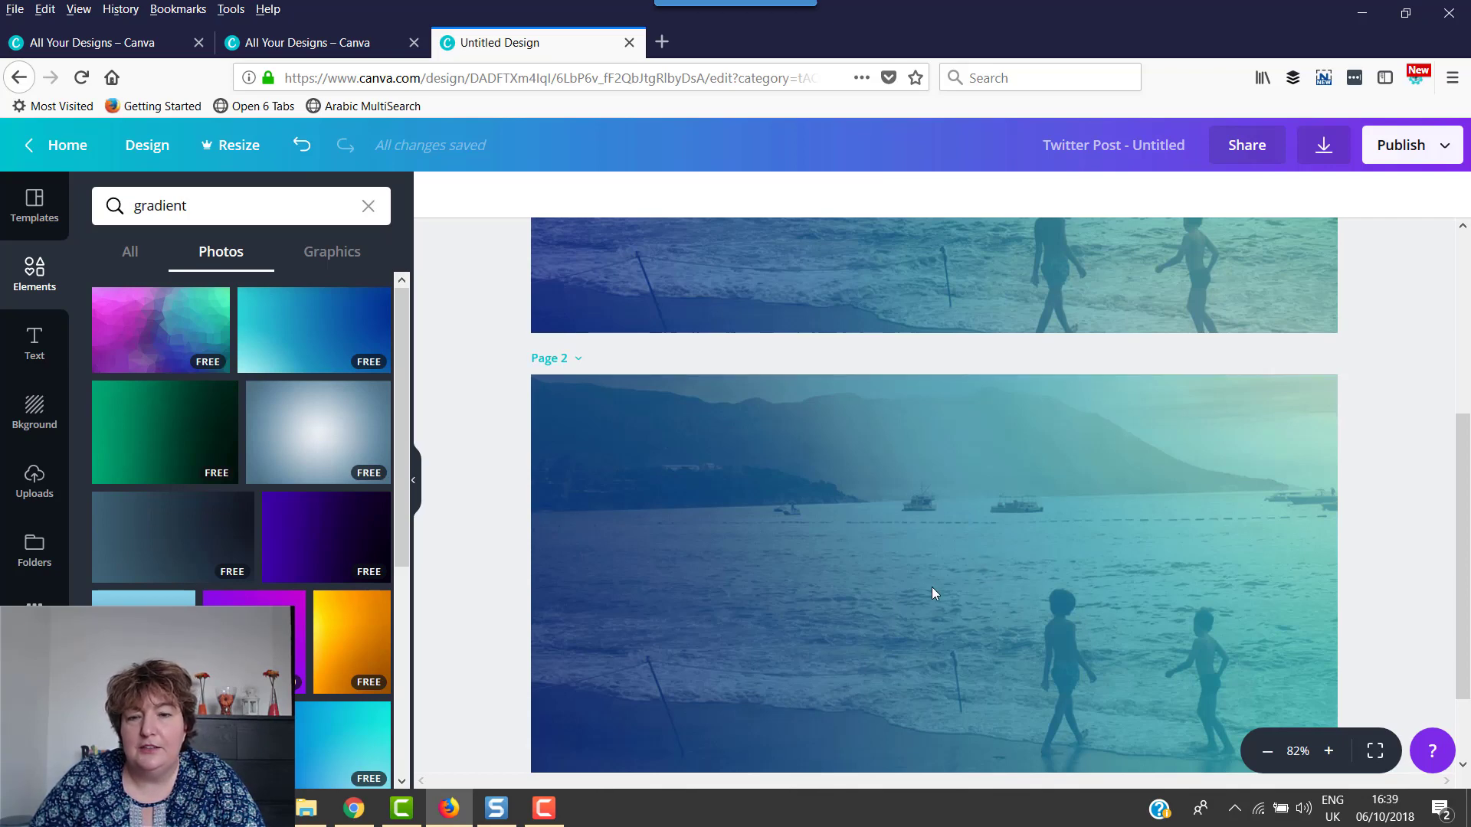
pyautogui.scroll(4, 1053, 522)
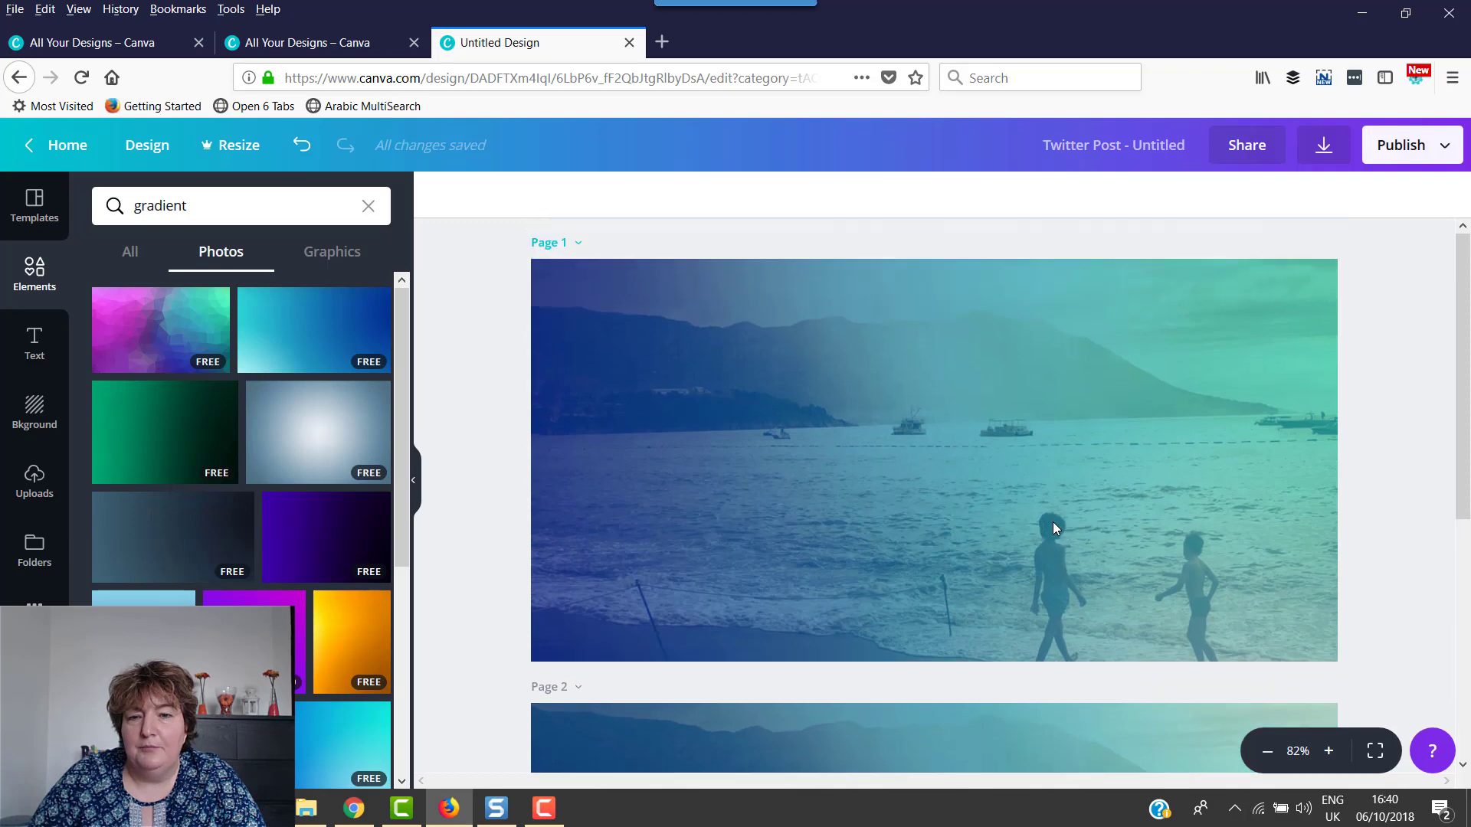
pyautogui.scroll(-5, 1081, 502)
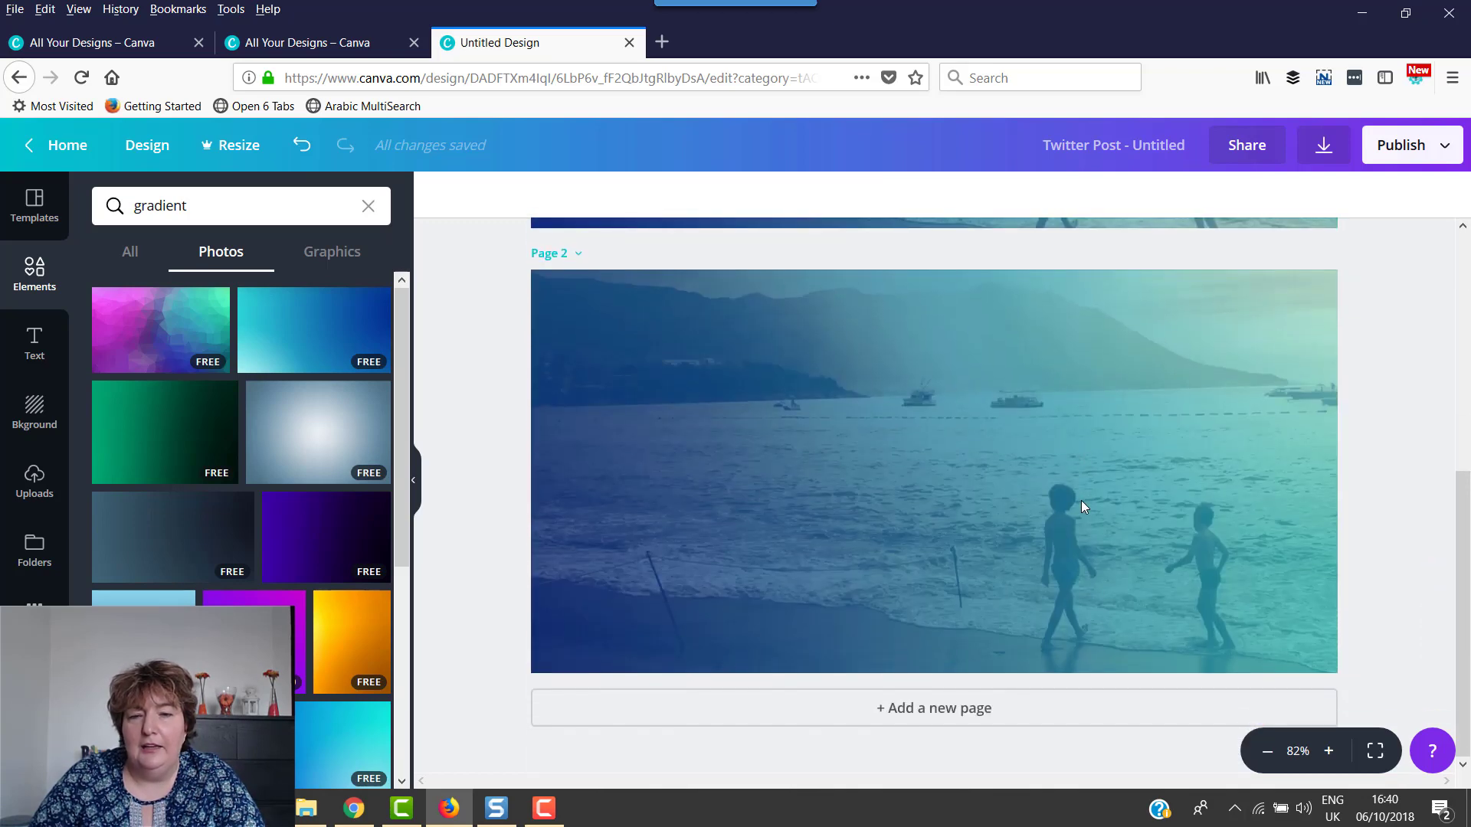